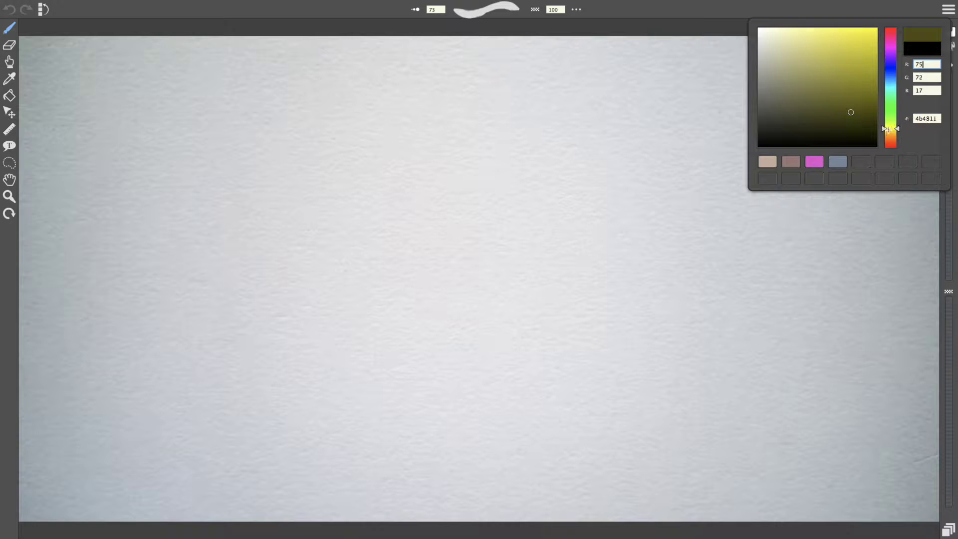
Set the brush colour to bright orange f14705, then to black 000000, keeping both as saved swatches.
{"action": "left_click", "coordinate": [889, 142]}
{"action": "left_click", "coordinate": [876, 34]}
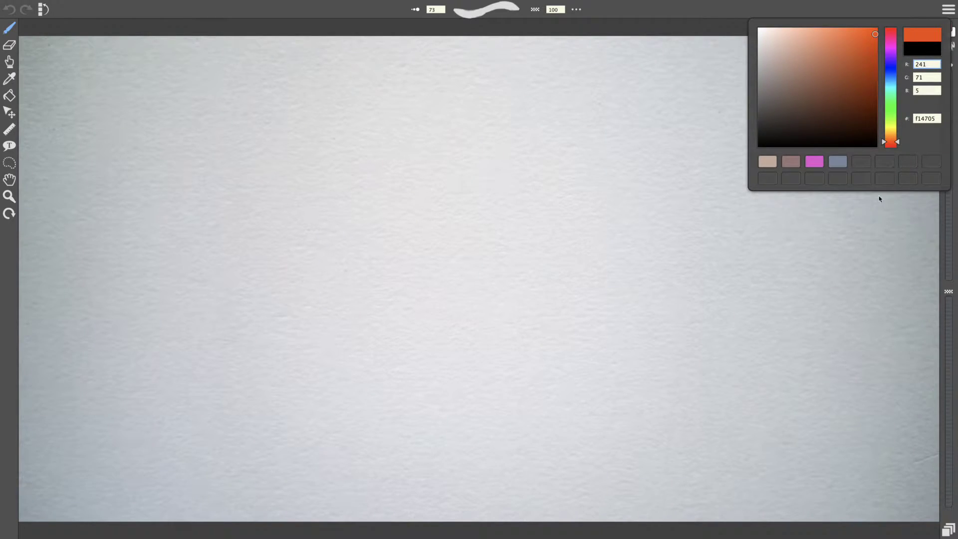
{"action": "mouse_move", "coordinate": [950, 27]}
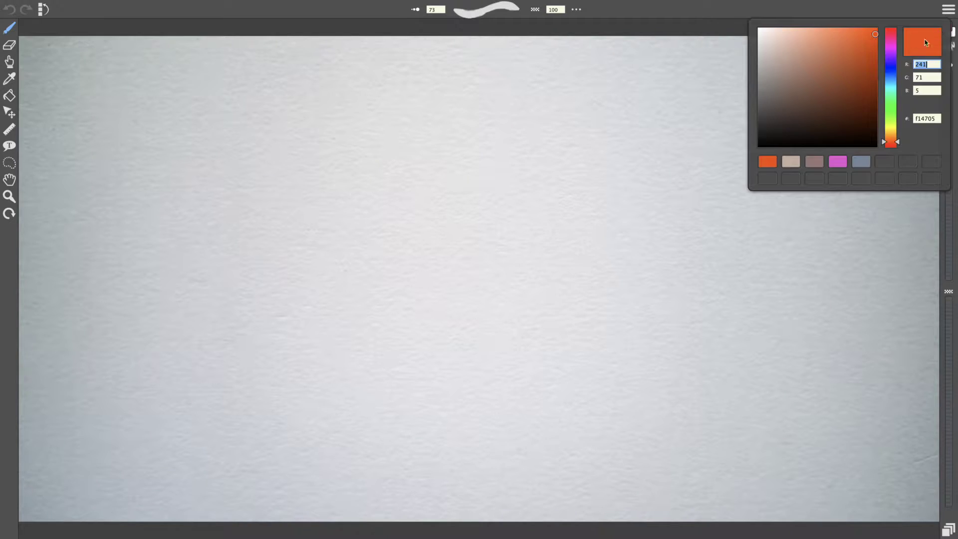
{"action": "left_click", "coordinate": [816, 163]}
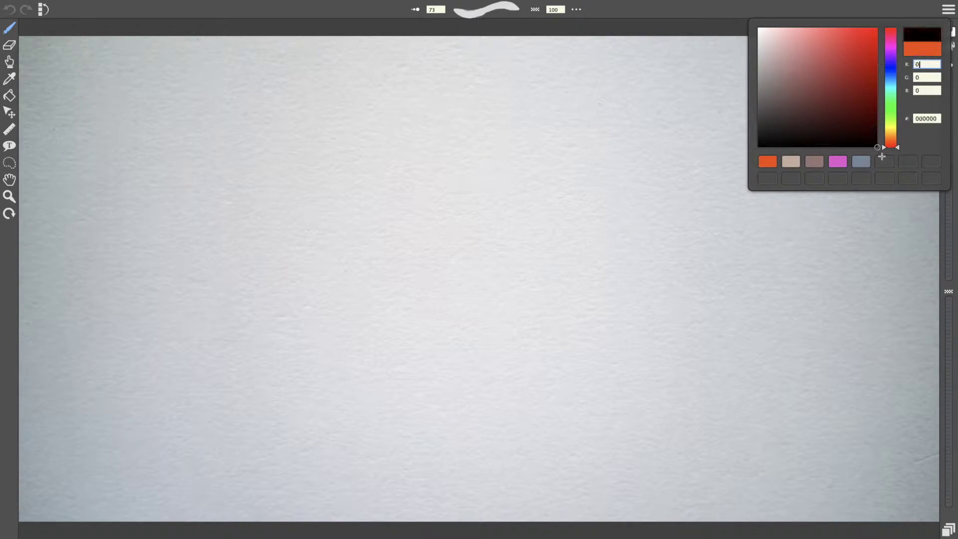
{"action": "mouse_move", "coordinate": [944, 26]}
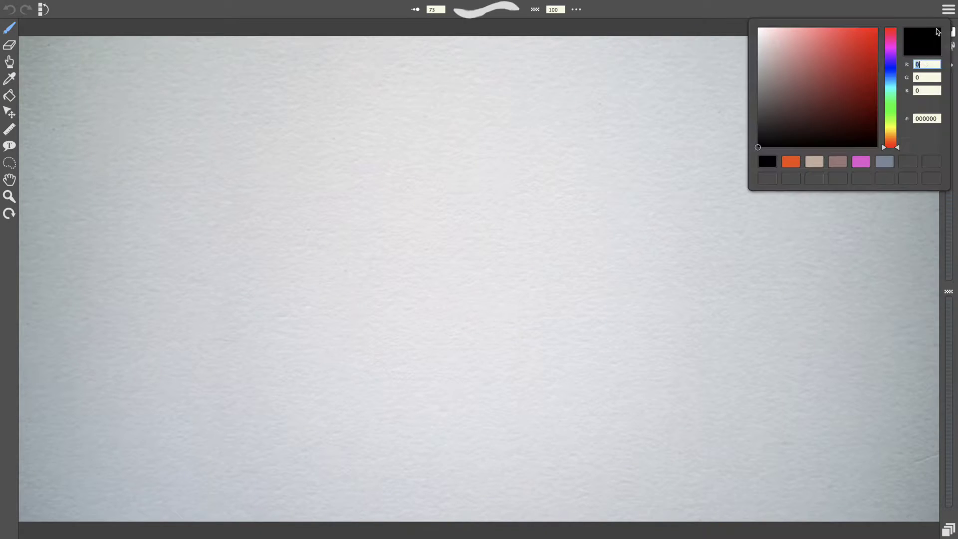
Recall the orange swatch and shift it to a dark brown as the brush colour.
{"action": "left_click", "coordinate": [792, 161]}
{"action": "left_click_drag", "start_coordinate": [865, 126], "coordinate": [857, 115]}
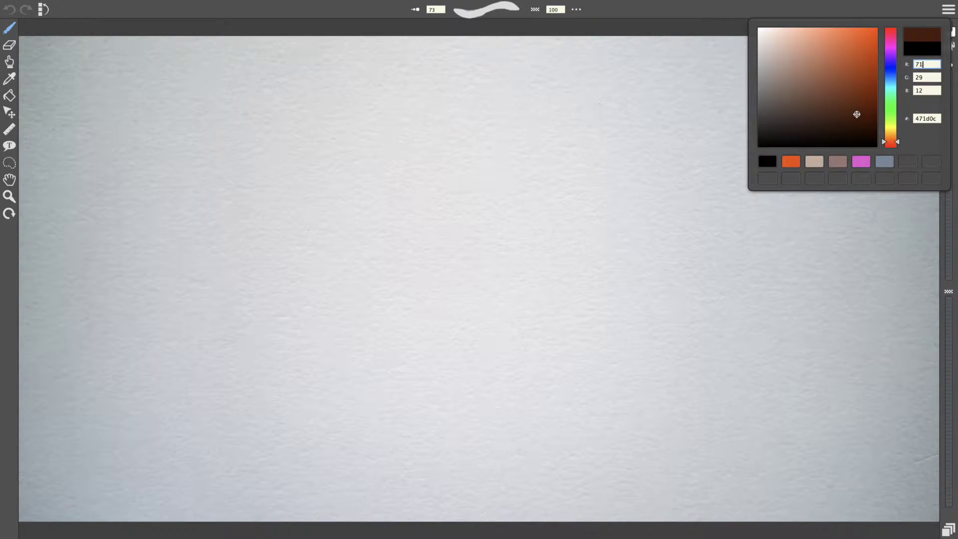
{"action": "left_click", "coordinate": [892, 138]}
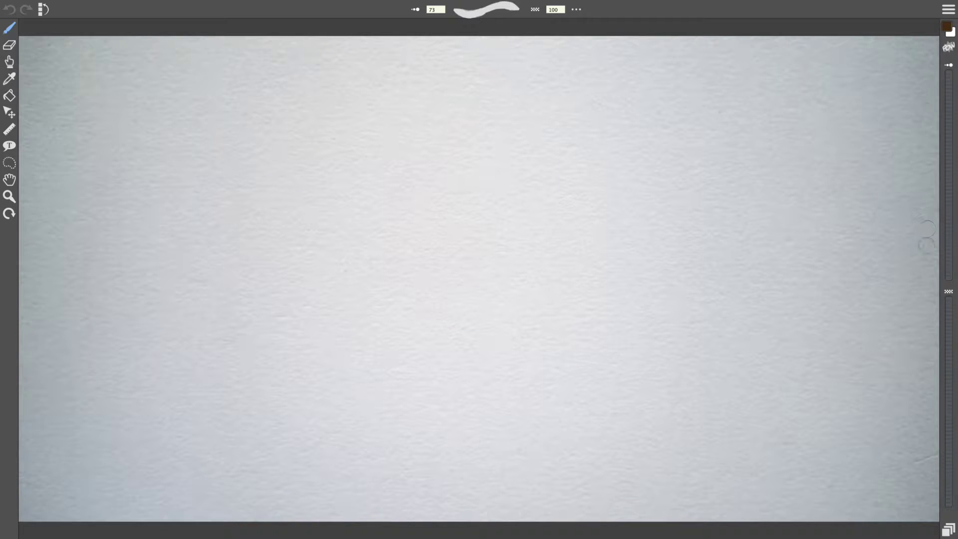
Look through the stock graphics in the Effects, Exclamations, Labels, Sounds and Words categories.
{"action": "left_click", "coordinate": [949, 49]}
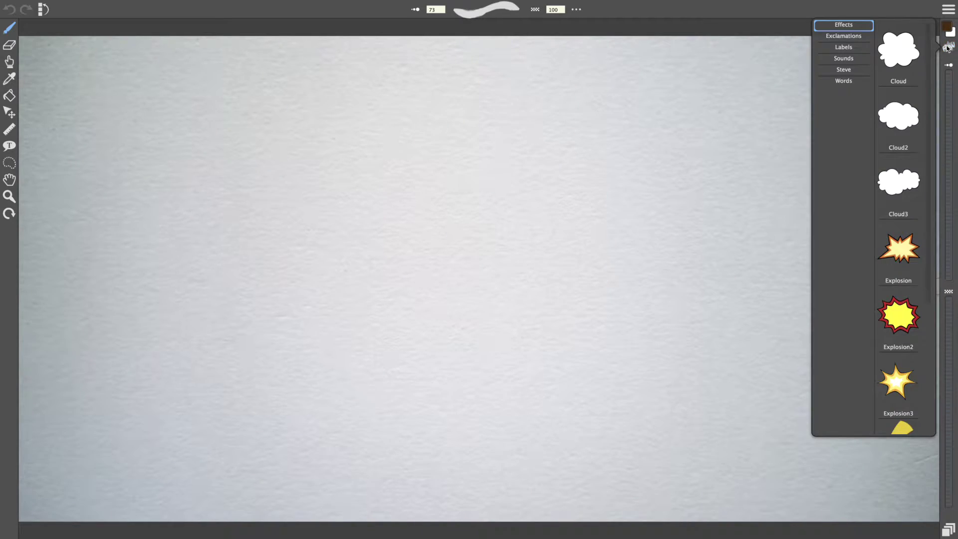
{"action": "scroll", "coordinate": [931, 49], "scroll_direction": "down", "scroll_amount": 5}
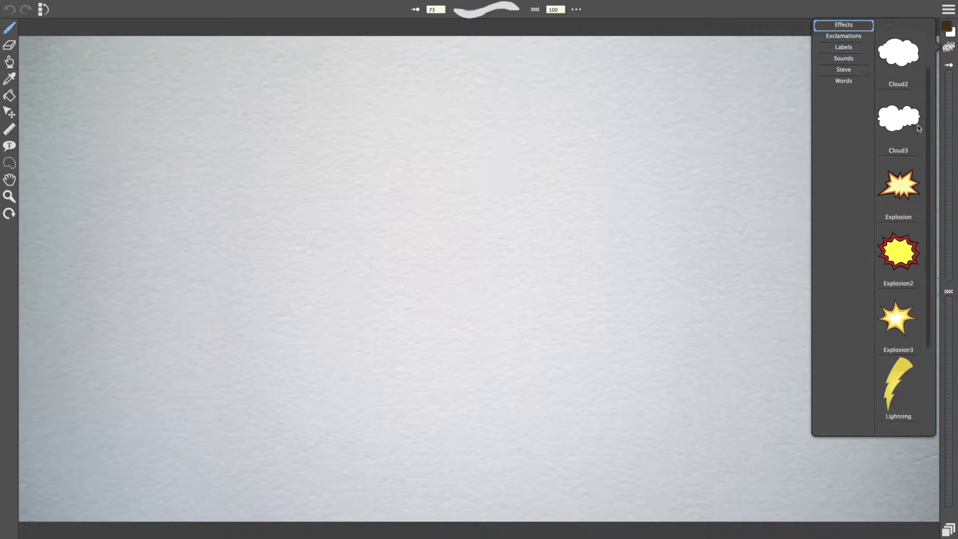
{"action": "scroll", "coordinate": [900, 26], "scroll_direction": "up", "scroll_amount": 5}
{"action": "left_click", "coordinate": [853, 37]}
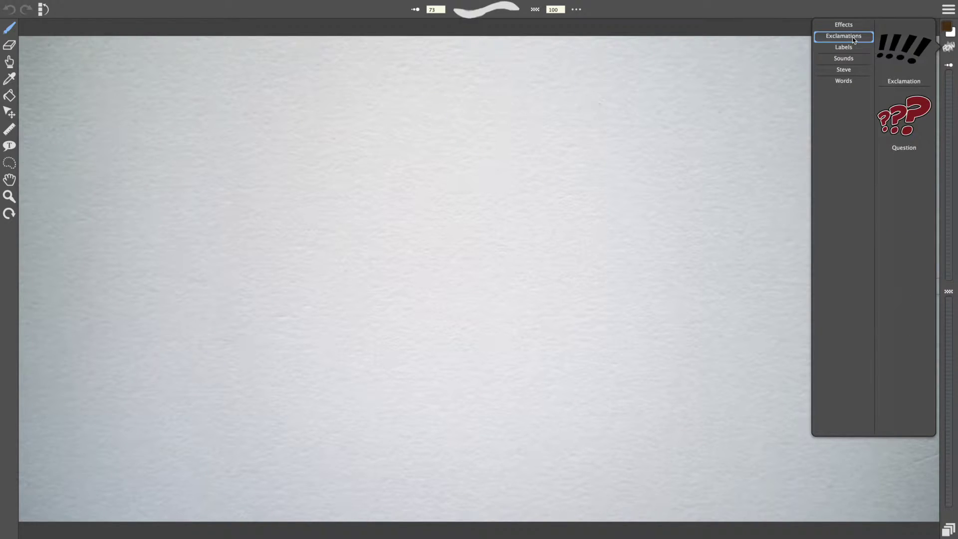
{"action": "left_click", "coordinate": [851, 49]}
{"action": "left_click", "coordinate": [852, 60]}
{"action": "left_click", "coordinate": [852, 81]}
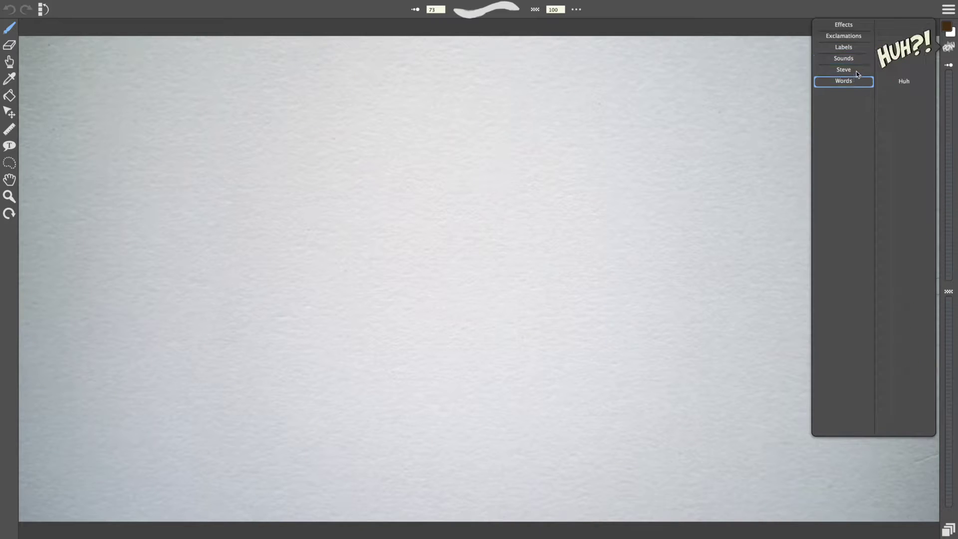
{"action": "left_click", "coordinate": [854, 26]}
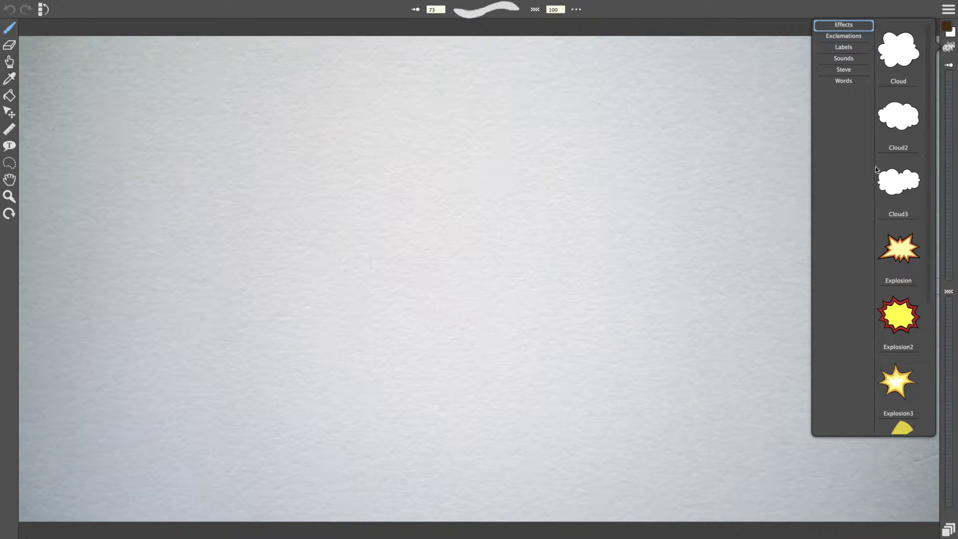
{"action": "left_click", "coordinate": [853, 49]}
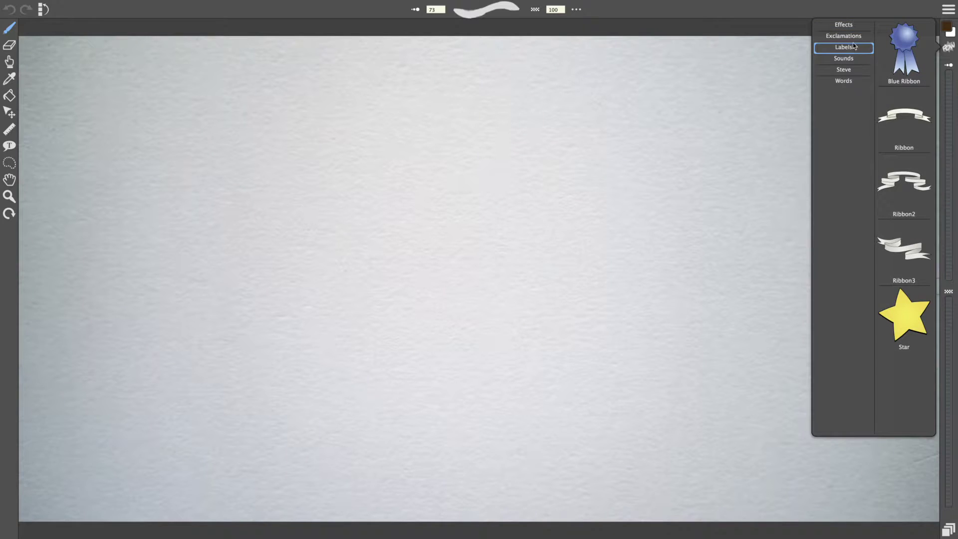
Insert the Poom graphic from the Sounds category and move it up and left to offset -148, -119.
{"action": "left_click", "coordinate": [853, 59]}
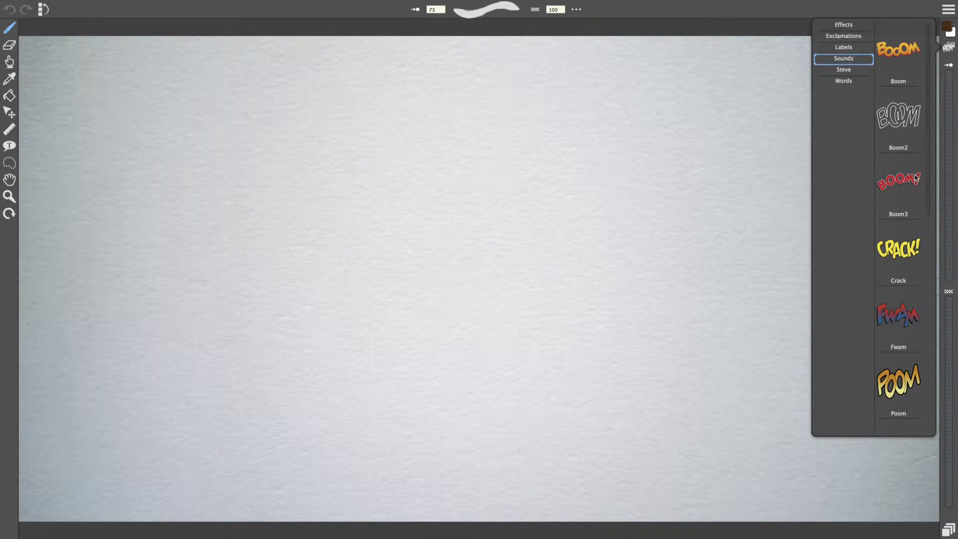
{"action": "left_click", "coordinate": [898, 382]}
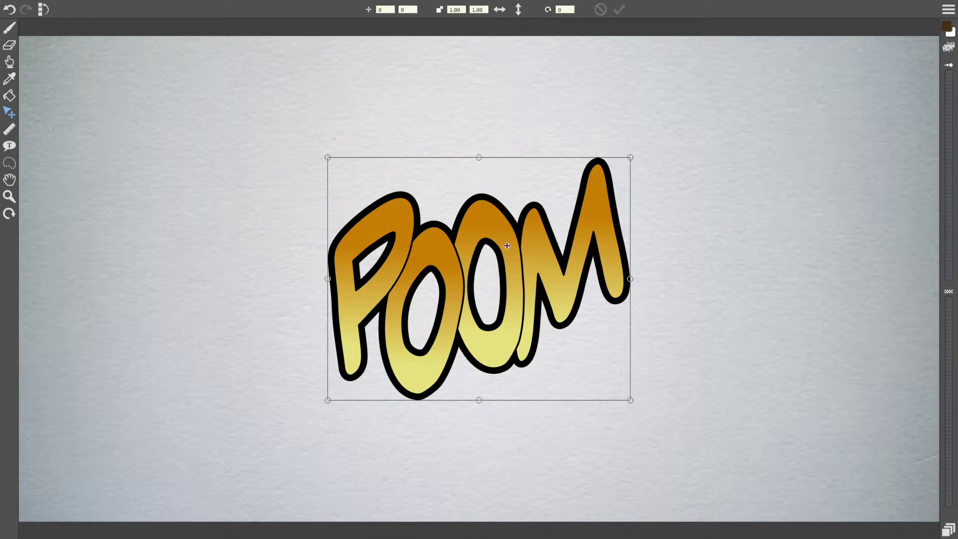
{"action": "left_click_drag", "start_coordinate": [519, 243], "coordinate": [485, 216]}
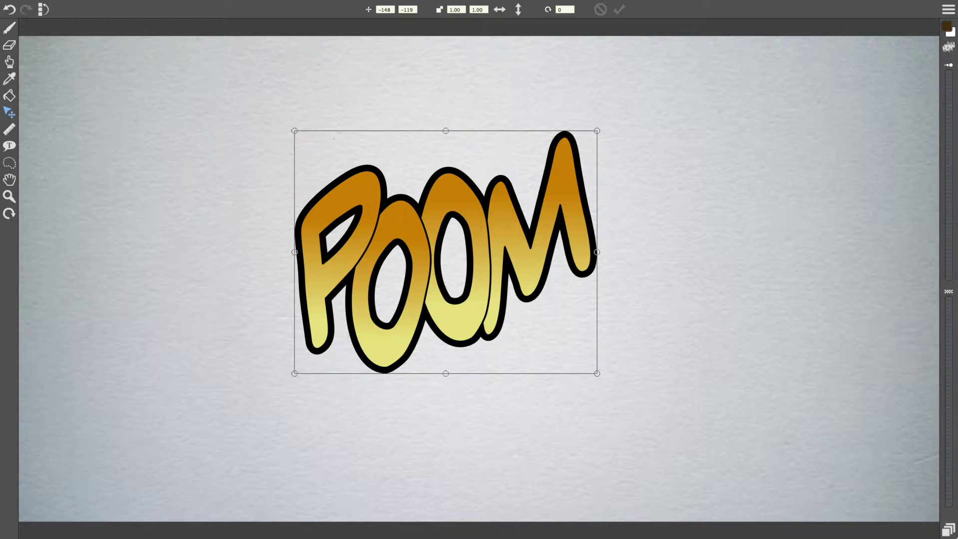
Hide and reshow the Poom layer, and delete it.
{"action": "left_click", "coordinate": [950, 530]}
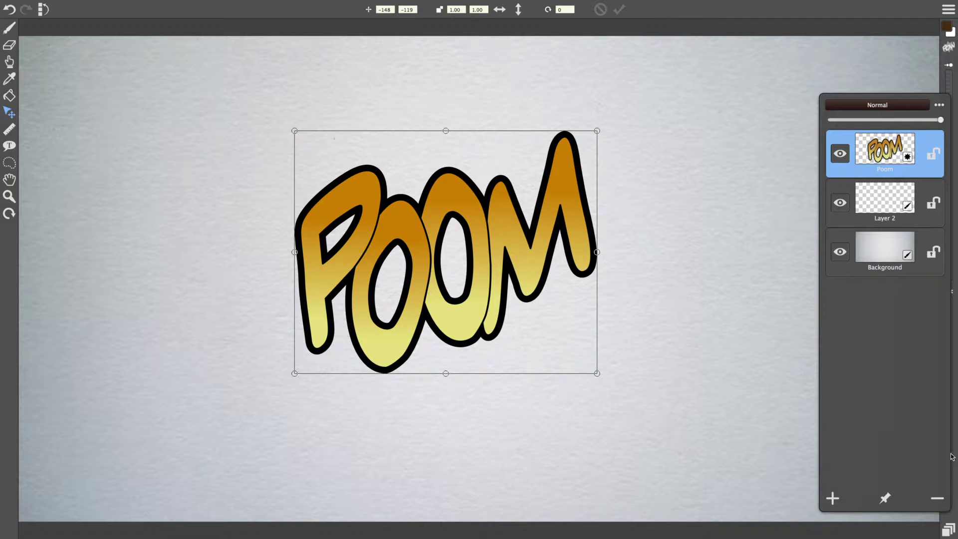
{"action": "left_click", "coordinate": [841, 155]}
{"action": "left_click", "coordinate": [841, 155]}
{"action": "left_click", "coordinate": [937, 499]}
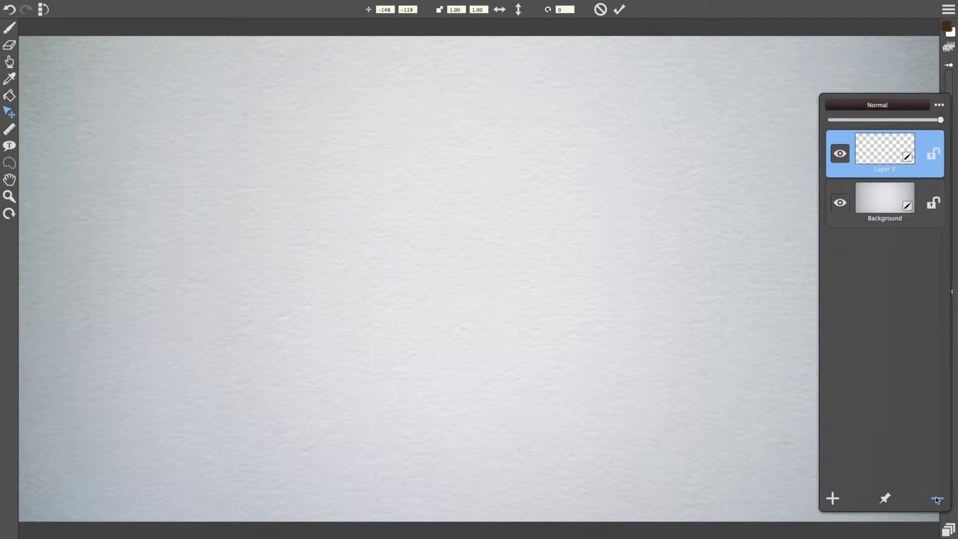
{"action": "left_click", "coordinate": [871, 30]}
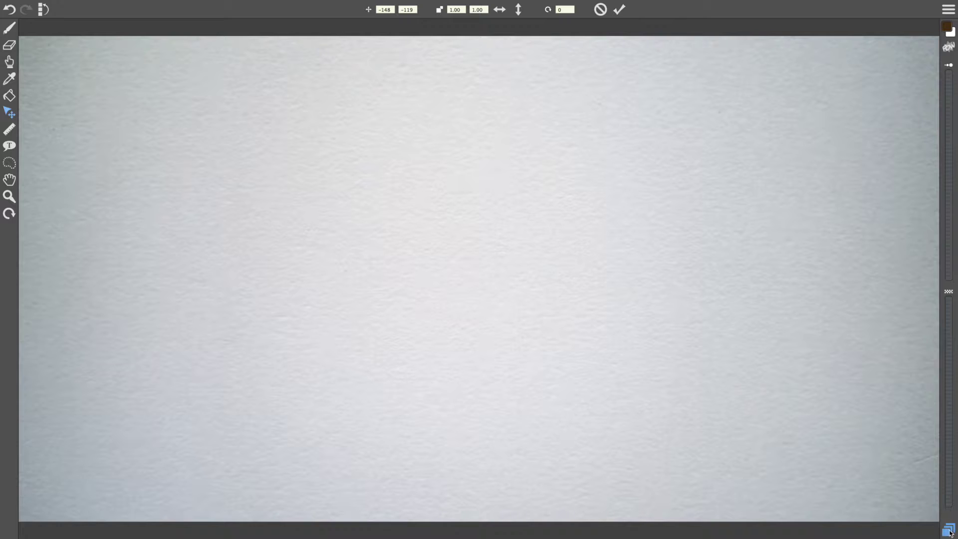
Make the Background layer active, and switch back to Layer 2.
{"action": "left_click", "coordinate": [951, 531]}
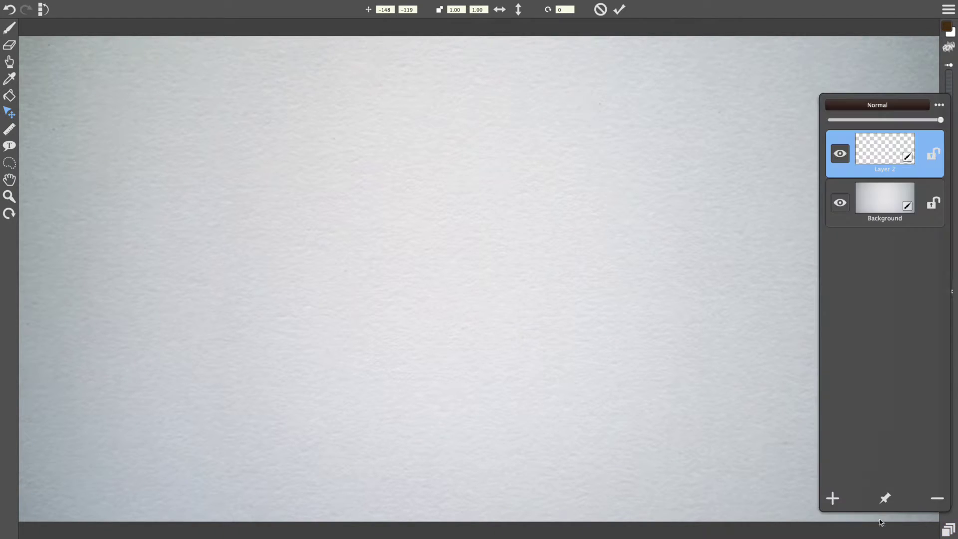
{"action": "left_click", "coordinate": [872, 524]}
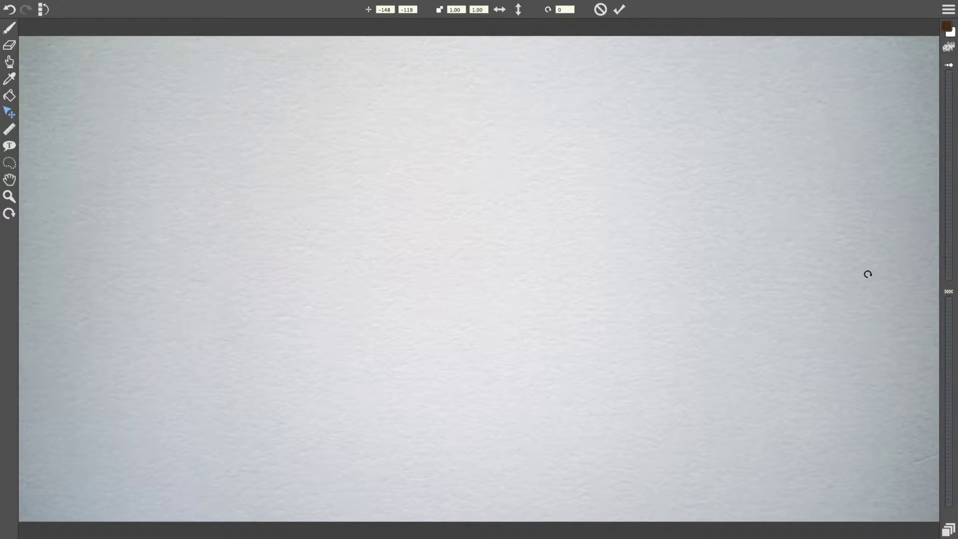
{"action": "mouse_move", "coordinate": [734, 538]}
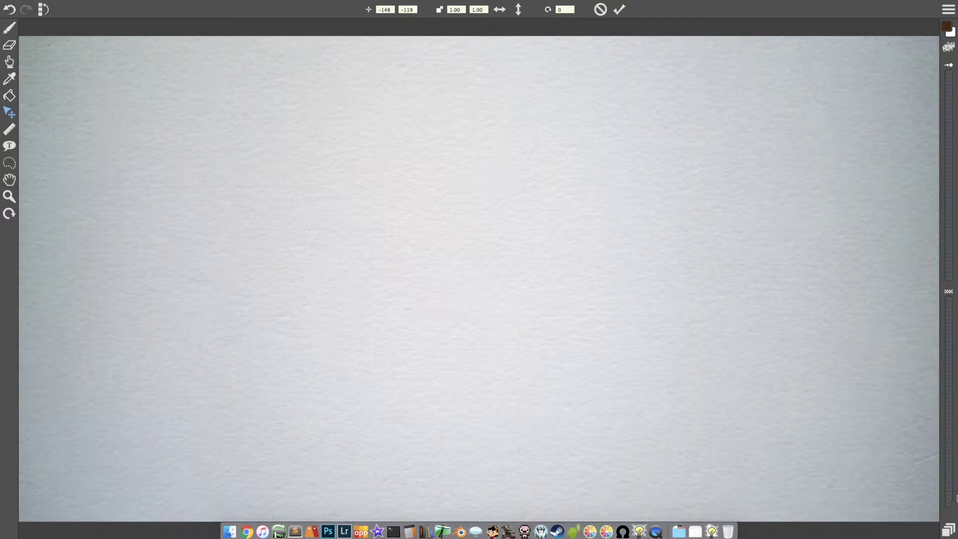
{"action": "left_click", "coordinate": [948, 527]}
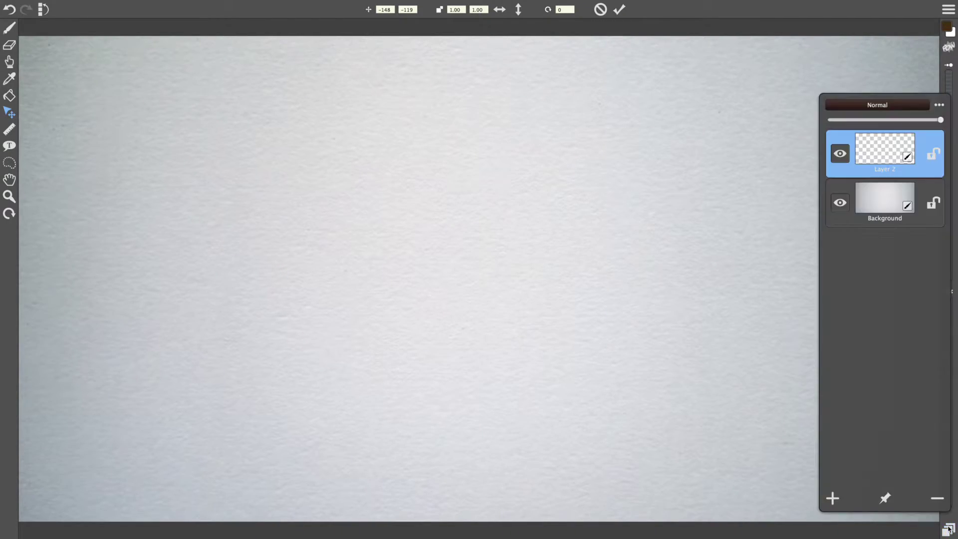
{"action": "left_click", "coordinate": [884, 196]}
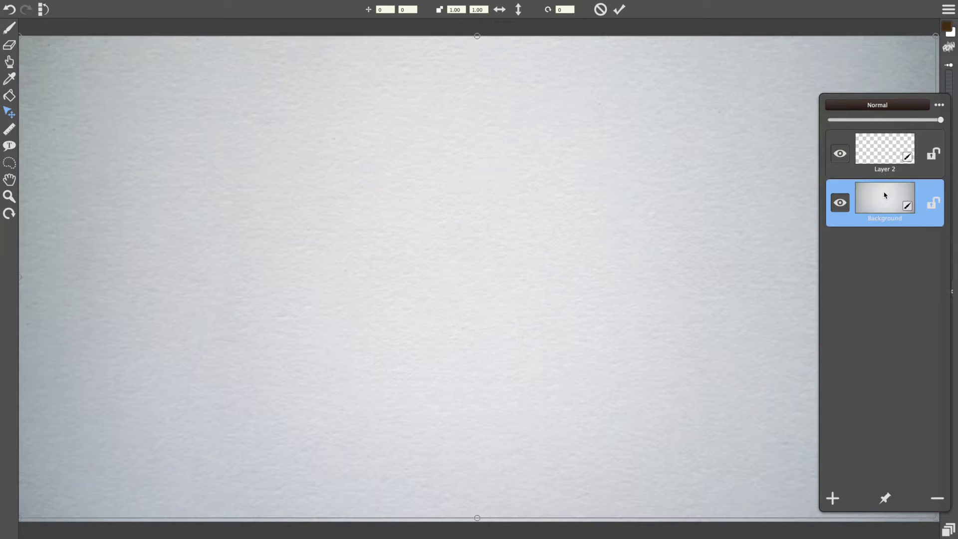
{"action": "left_click", "coordinate": [887, 148]}
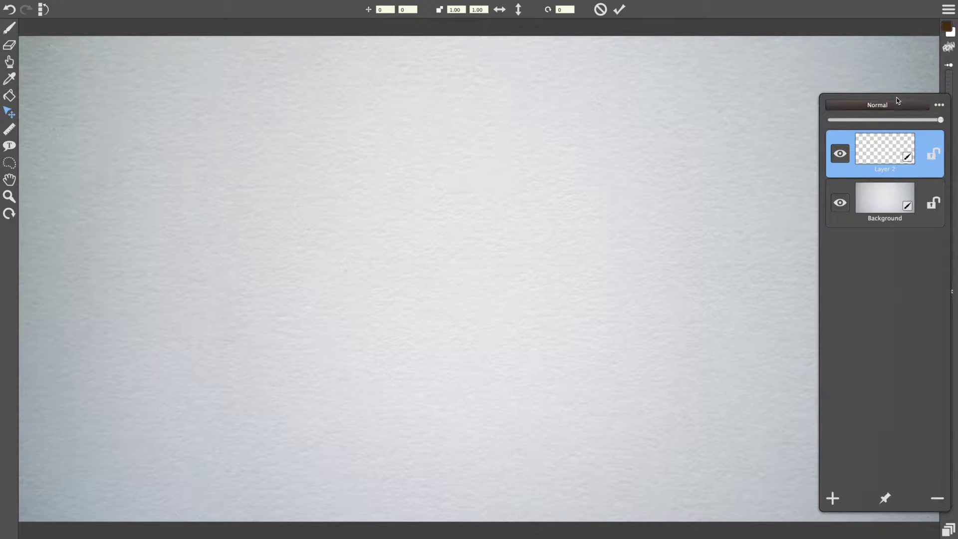
{"action": "left_click", "coordinate": [901, 29]}
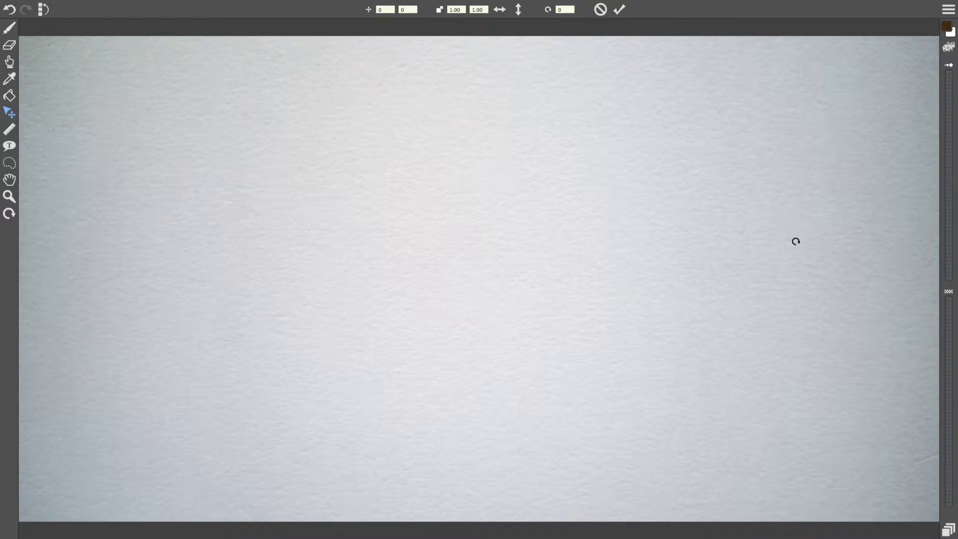
Dock the Layers list beside the canvas and undock it again, leaving the Brush tool active.
{"action": "left_click", "coordinate": [948, 529]}
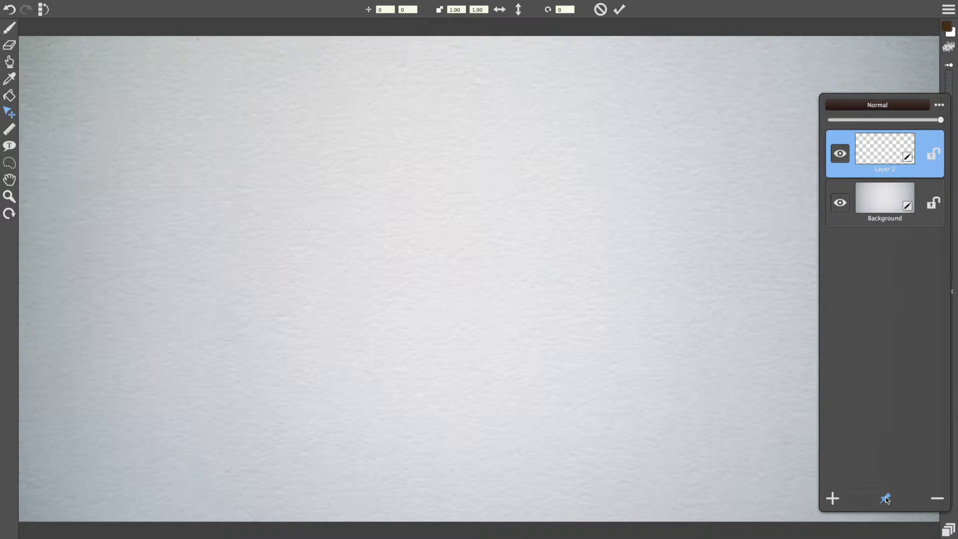
{"action": "left_click", "coordinate": [886, 498]}
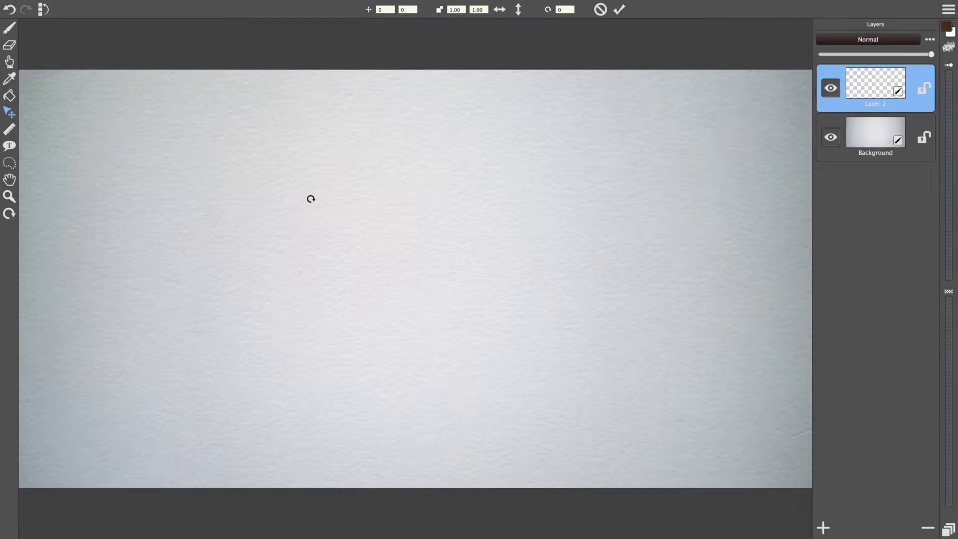
{"action": "left_click", "coordinate": [9, 28]}
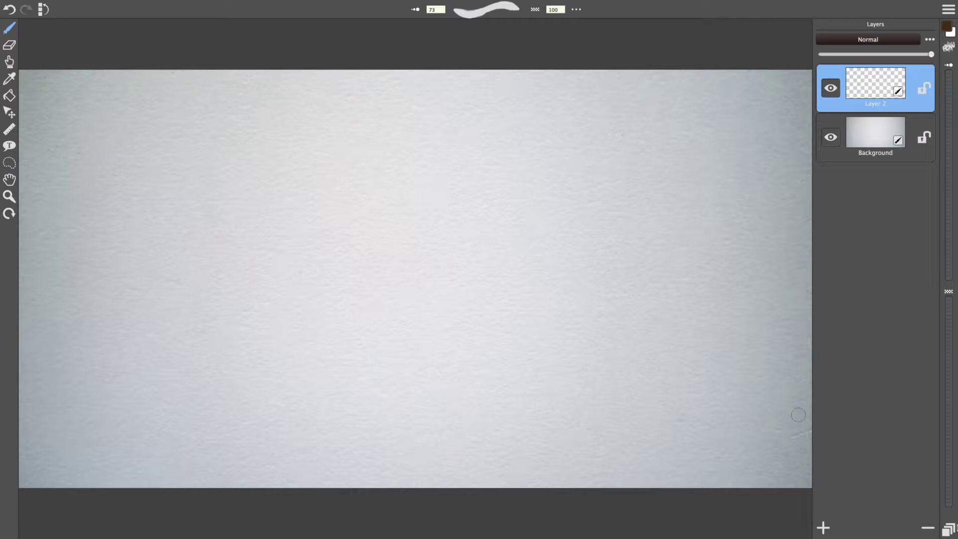
{"action": "left_click", "coordinate": [948, 530]}
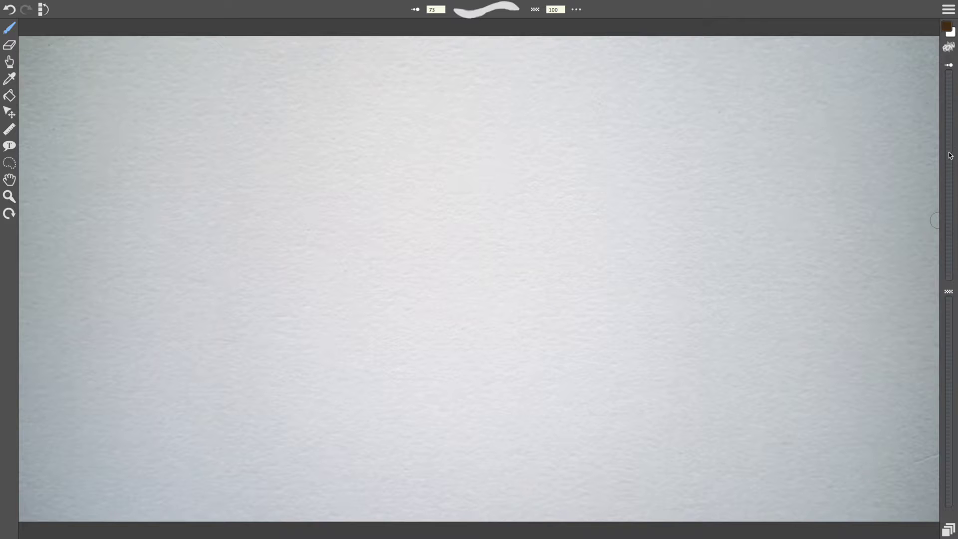
Try different brush sizes and opacities, ending with size 46 and opacity 100.
{"action": "mouse_move", "coordinate": [950, 167]}
{"action": "left_mouse_down"}
{"action": "mouse_move", "coordinate": [955, 104]}
{"action": "mouse_move", "coordinate": [951, 181]}
{"action": "mouse_move", "coordinate": [955, 119]}
{"action": "mouse_move", "coordinate": [953, 142]}
{"action": "left_mouse_up"}
{"action": "mouse_move", "coordinate": [950, 231]}
{"action": "left_mouse_down"}
{"action": "mouse_move", "coordinate": [955, 106]}
{"action": "mouse_move", "coordinate": [940, 190]}
{"action": "left_mouse_up"}
{"action": "left_click_drag", "start_coordinate": [952, 454], "coordinate": [956, 244]}
{"action": "left_click_drag", "start_coordinate": [953, 109], "coordinate": [941, 211]}
{"action": "left_click_drag", "start_coordinate": [945, 455], "coordinate": [951, 425]}
{"action": "mouse_move", "coordinate": [955, 374]}
{"action": "left_mouse_down"}
{"action": "mouse_move", "coordinate": [945, 476]}
{"action": "mouse_move", "coordinate": [955, 345]}
{"action": "left_mouse_up"}
{"action": "key", "text": "bracketleft"}
{"action": "key", "text": "bracketright"}
{"action": "key", "text": "bracketright"}
{"action": "key", "text": "bracketright"}
{"action": "key", "text": "bracketleft"}
{"action": "key", "text": "bracketleft"}
{"action": "key", "text": "bracketleft"}
{"action": "key", "text": "bracketleft"}
{"action": "key", "text": "bracketright"}
Paint a large looping dark brown stroke near the canvas centre, with three short curved strokes fanning out from its inner end.
{"action": "mouse_move", "coordinate": [385, 107]}
{"action": "left_mouse_down"}
{"action": "mouse_move", "coordinate": [480, 188]}
{"action": "mouse_move", "coordinate": [545, 214]}
{"action": "mouse_move", "coordinate": [510, 258]}
{"action": "left_mouse_up"}
{"action": "mouse_move", "coordinate": [530, 184]}
{"action": "left_mouse_down"}
{"action": "mouse_move", "coordinate": [522, 204]}
{"action": "mouse_move", "coordinate": [561, 139]}
{"action": "left_mouse_up"}
{"action": "mouse_move", "coordinate": [522, 229]}
{"action": "left_mouse_down"}
{"action": "mouse_move", "coordinate": [554, 197]}
{"action": "mouse_move", "coordinate": [598, 183]}
{"action": "left_mouse_up"}
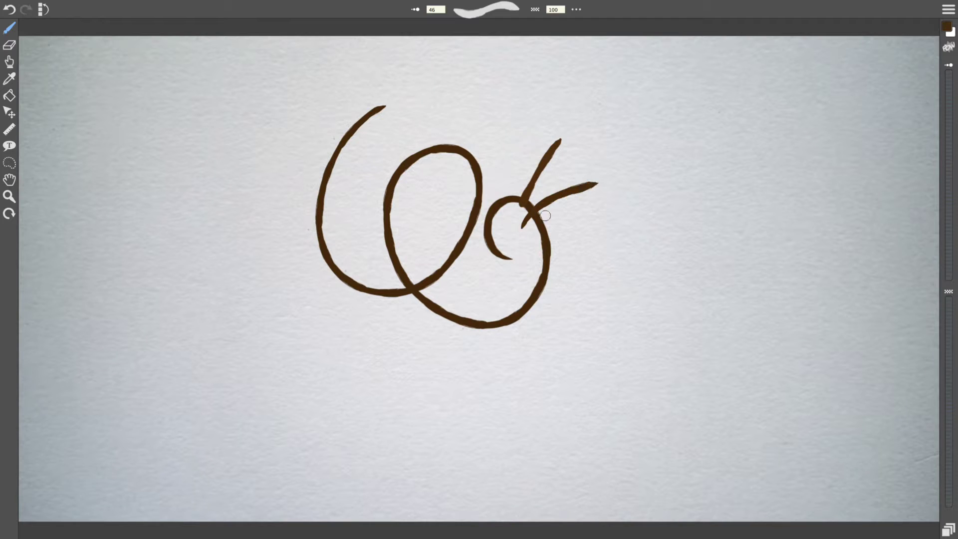
{"action": "left_click_drag", "start_coordinate": [523, 230], "coordinate": [621, 234]}
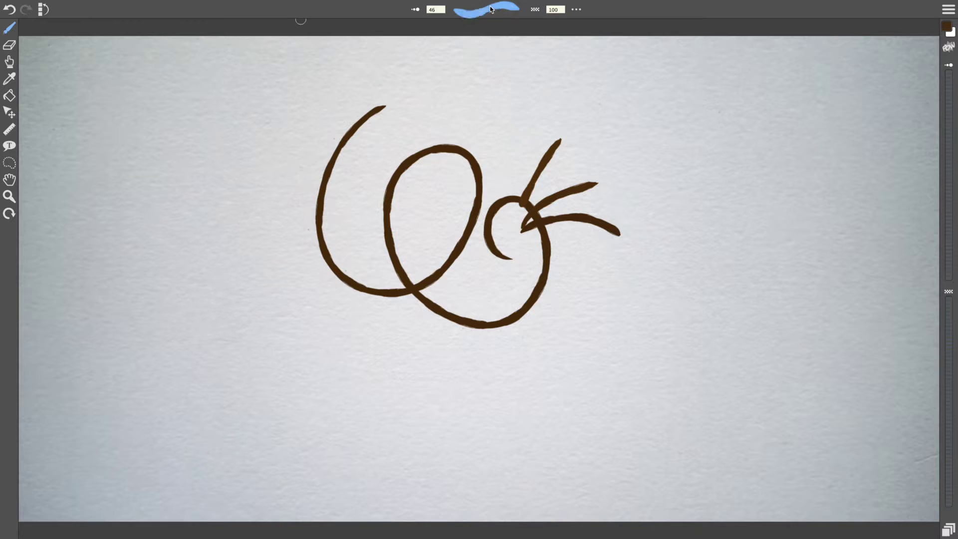
Browse the Grunge, Ink and Mechanical categories of the brush library, and look through the whole list of Ink brushes.
{"action": "left_click", "coordinate": [493, 7]}
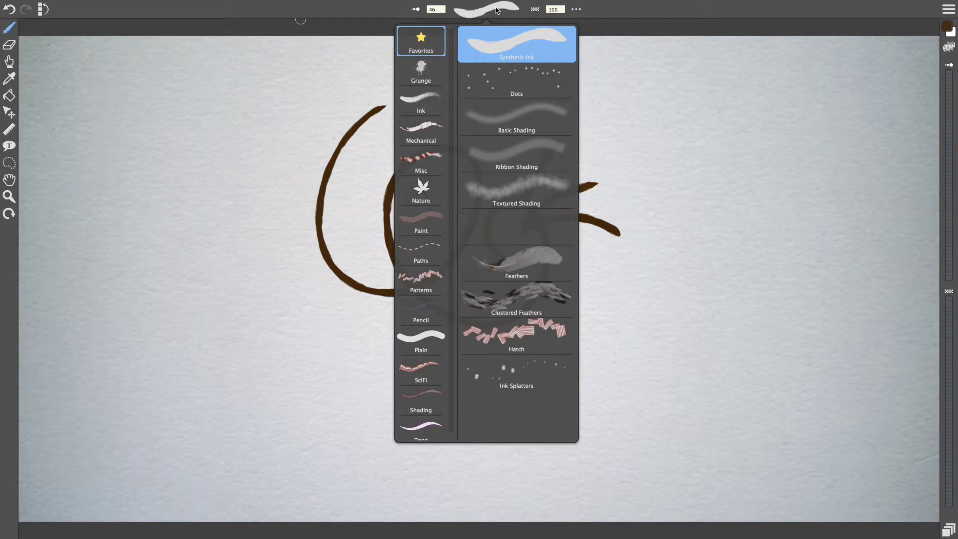
{"action": "left_click", "coordinate": [427, 75]}
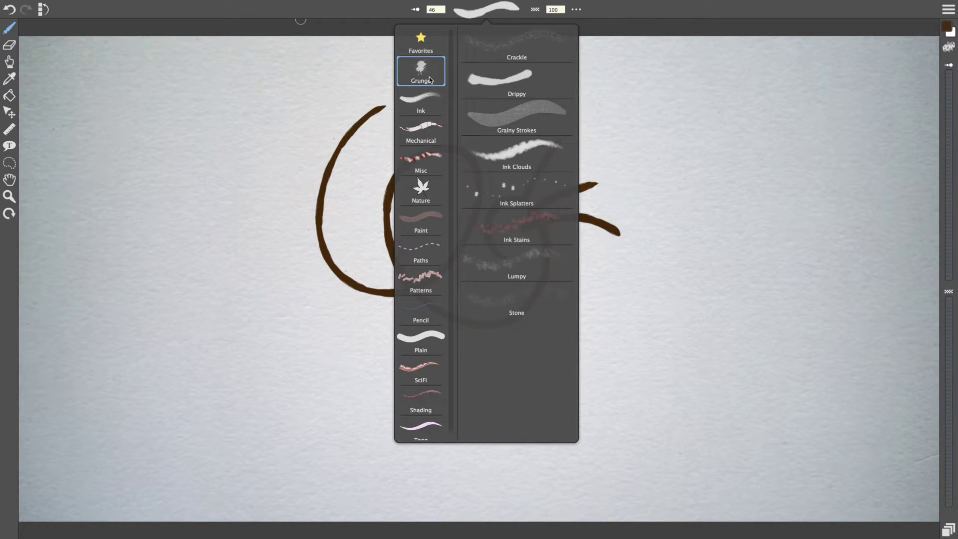
{"action": "left_click", "coordinate": [426, 103]}
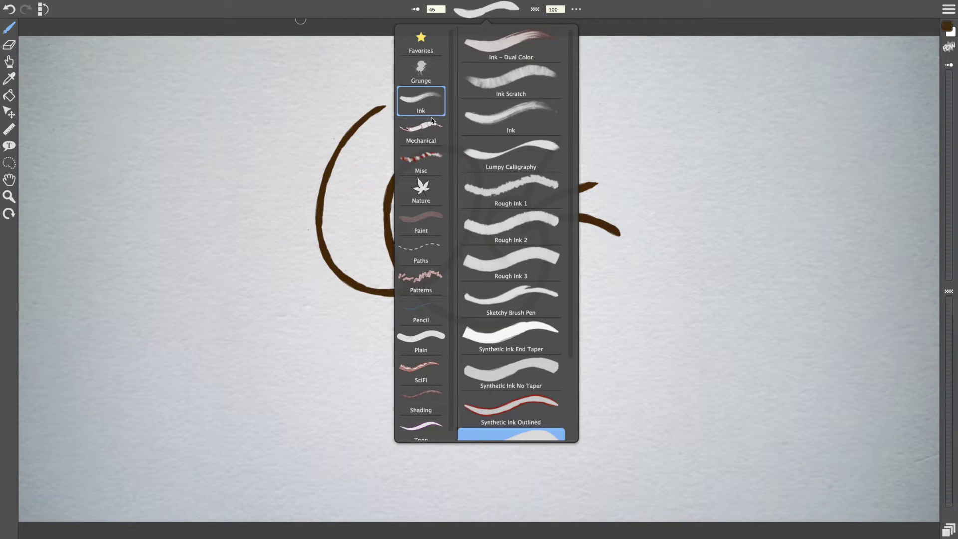
{"action": "left_click", "coordinate": [420, 136]}
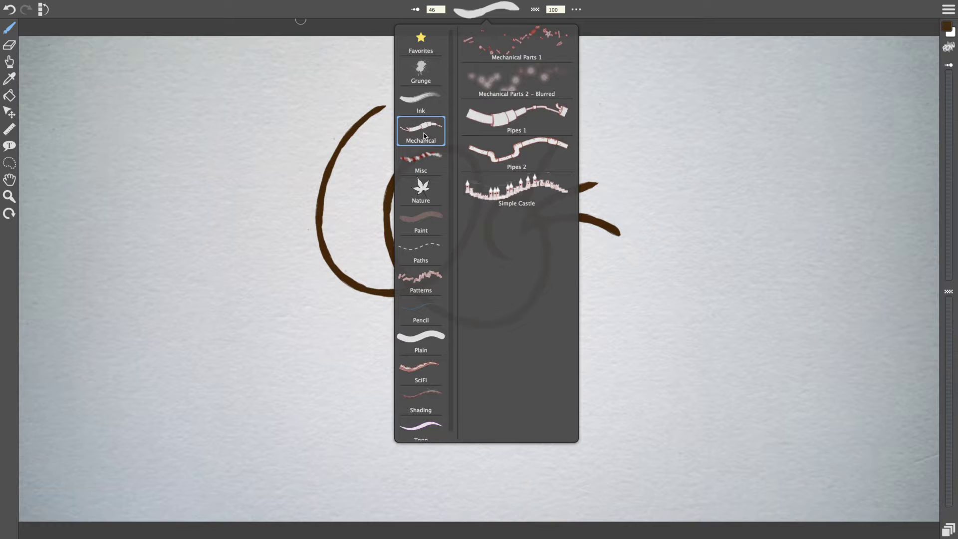
{"action": "left_click", "coordinate": [424, 103]}
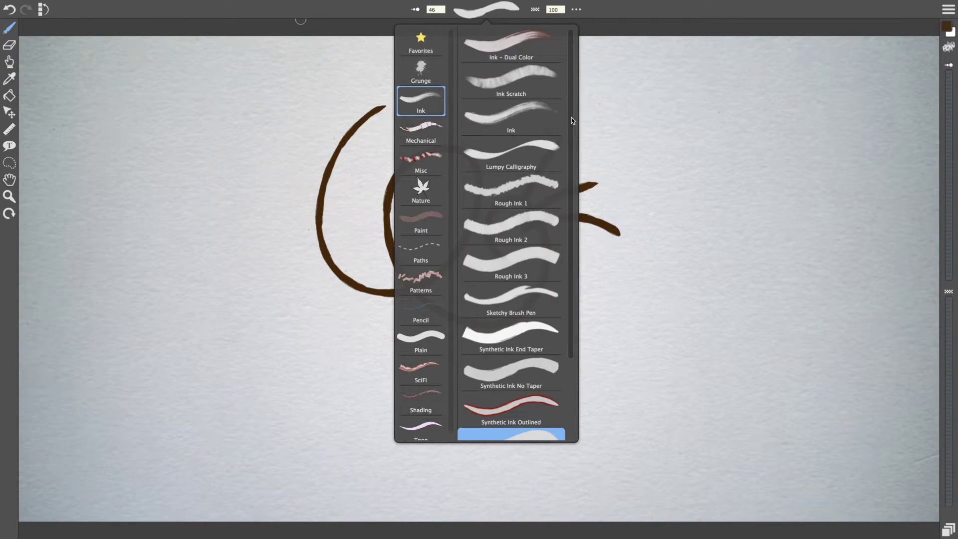
{"action": "scroll", "coordinate": [573, 118], "scroll_direction": "down", "scroll_amount": 3}
{"action": "scroll", "coordinate": [574, 200], "scroll_direction": "down", "scroll_amount": 1}
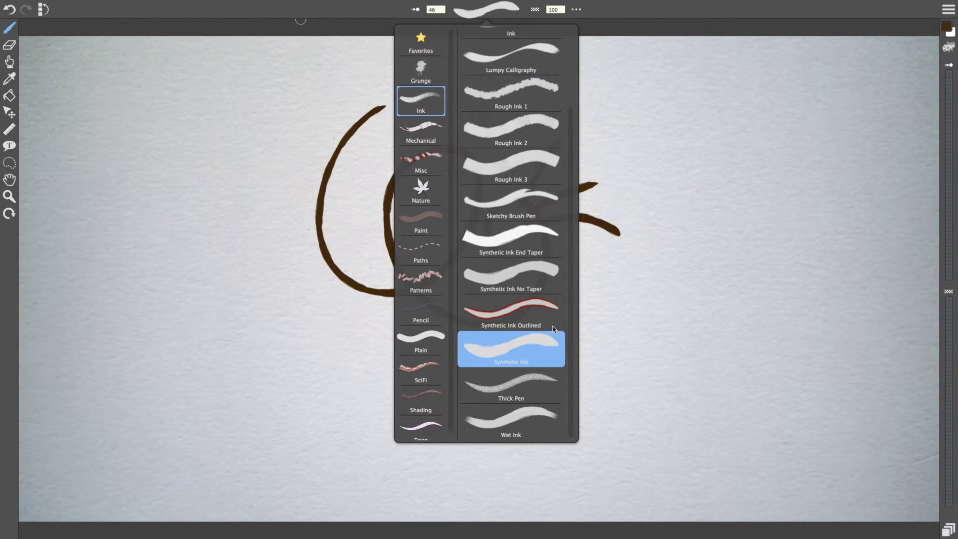
Paint thin wavy and curved strokes and a thicker looping stroke on the canvas's left side with the Rough Ink 1 brush.
{"action": "left_click", "coordinate": [516, 90]}
{"action": "left_click", "coordinate": [301, 177]}
{"action": "mouse_move", "coordinate": [209, 179]}
{"action": "left_mouse_down"}
{"action": "mouse_move", "coordinate": [265, 167]}
{"action": "mouse_move", "coordinate": [303, 258]}
{"action": "mouse_move", "coordinate": [376, 369]}
{"action": "mouse_move", "coordinate": [324, 320]}
{"action": "left_mouse_up"}
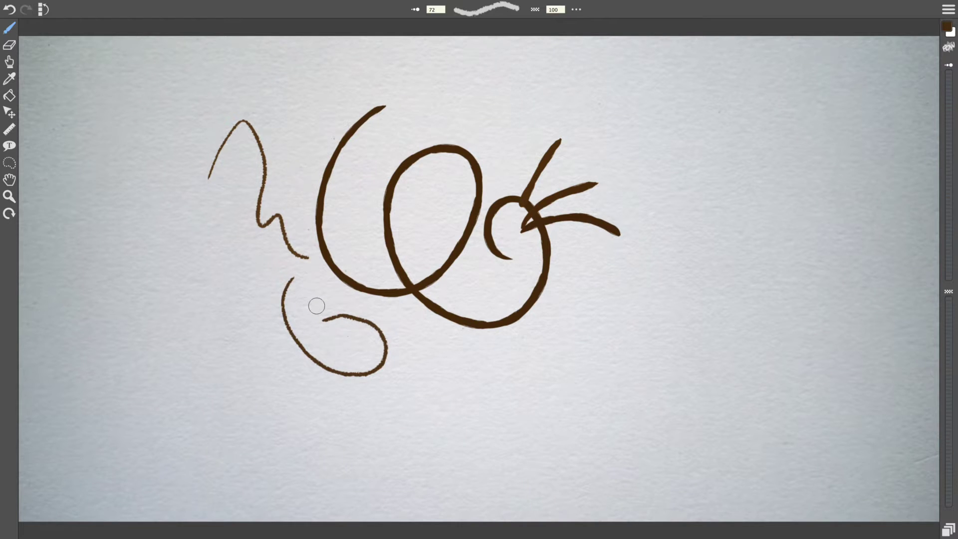
{"action": "mouse_move", "coordinate": [233, 246]}
{"action": "left_mouse_down"}
{"action": "mouse_move", "coordinate": [344, 321]}
{"action": "mouse_move", "coordinate": [293, 382]}
{"action": "left_mouse_up"}
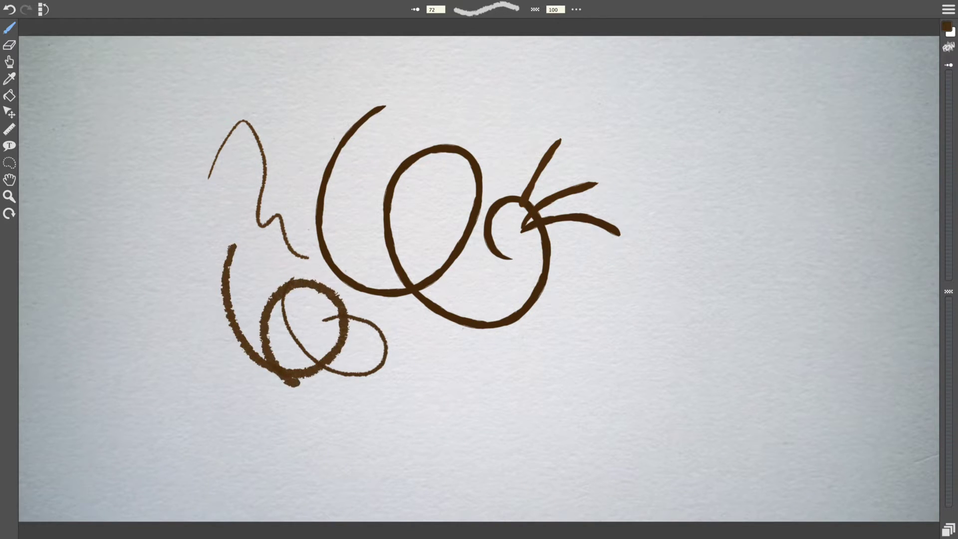
Switch to the Ink brush from the Ink category and enlarge it to size 131.
{"action": "mouse_move", "coordinate": [488, 11]}
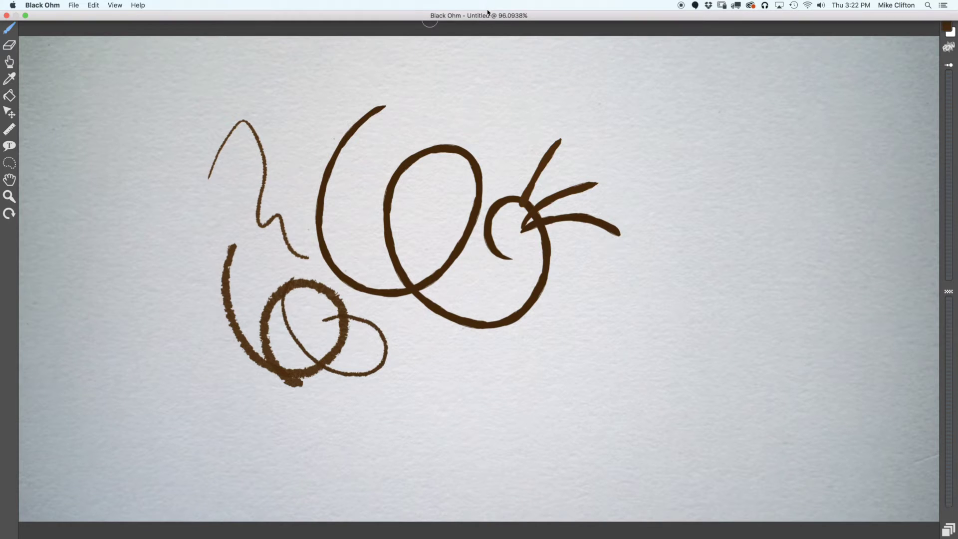
{"action": "left_click", "coordinate": [489, 11]}
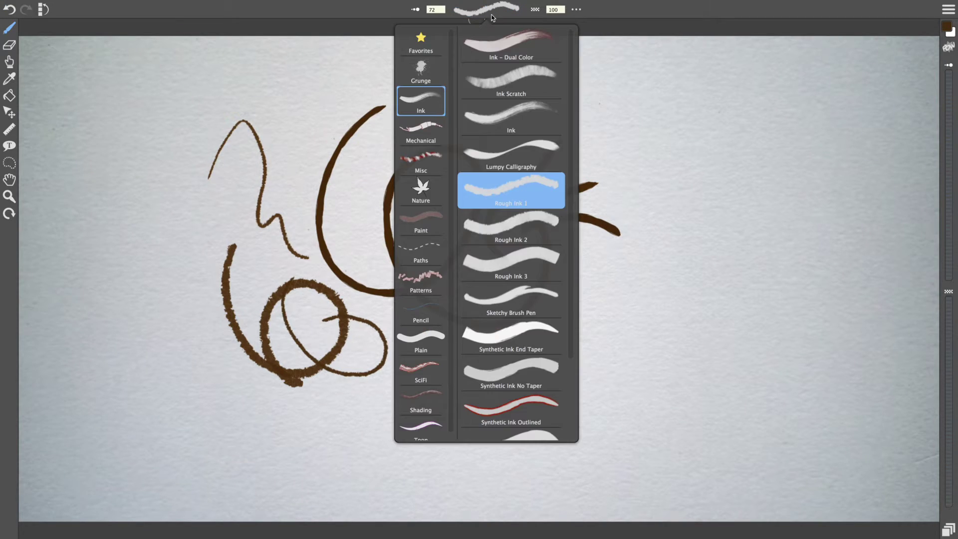
{"action": "left_click", "coordinate": [516, 117]}
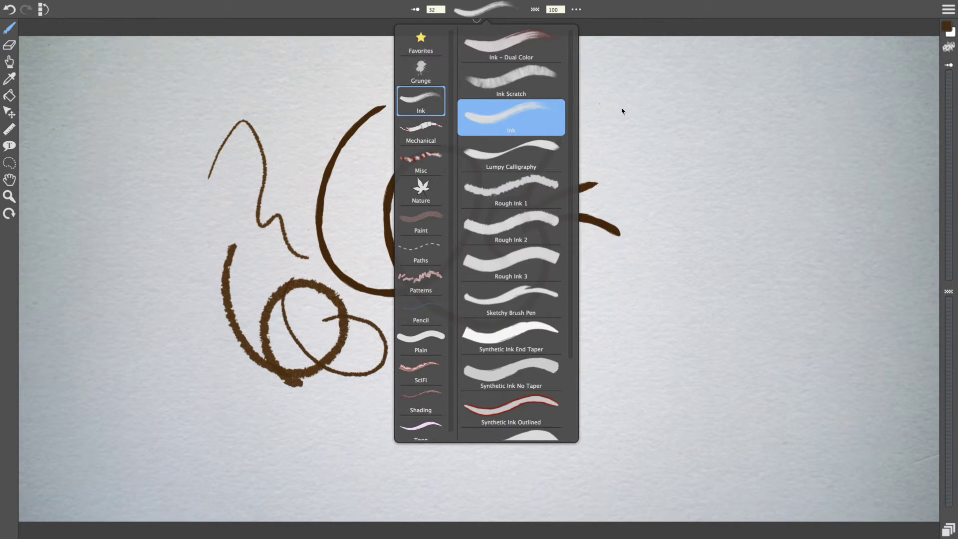
{"action": "left_click", "coordinate": [617, 114]}
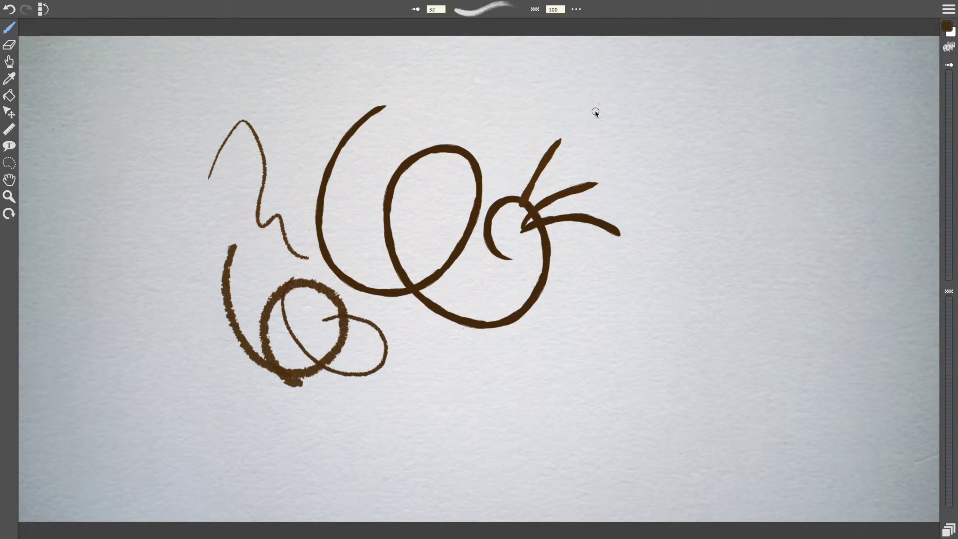
{"action": "key", "text": "]"}
Paint broad S-shaped and curved dark brown ink strokes around the right, lower and left areas of the existing doodle.
{"action": "mouse_move", "coordinate": [585, 116]}
{"action": "left_mouse_down"}
{"action": "mouse_move", "coordinate": [610, 103]}
{"action": "mouse_move", "coordinate": [594, 254]}
{"action": "mouse_move", "coordinate": [668, 285]}
{"action": "left_mouse_up"}
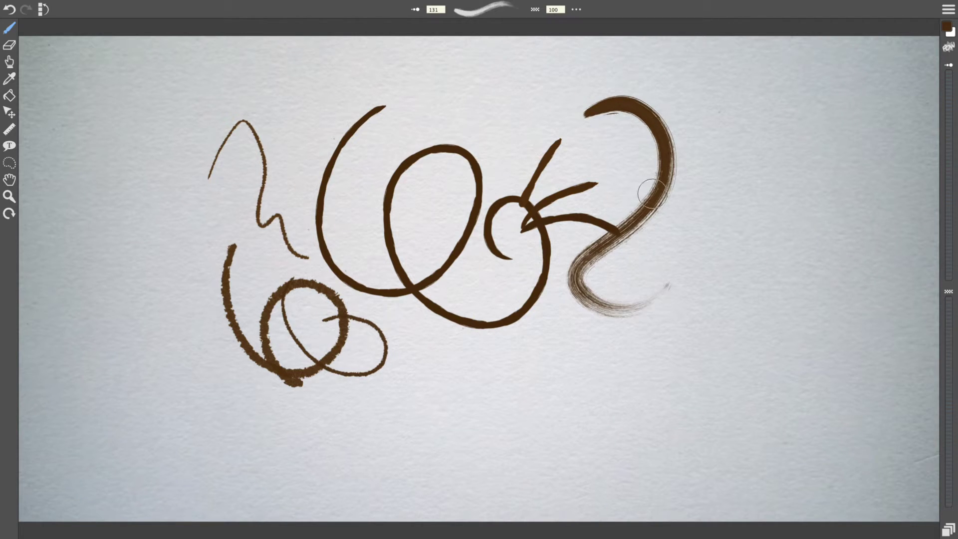
{"action": "mouse_move", "coordinate": [629, 172]}
{"action": "left_mouse_down"}
{"action": "mouse_move", "coordinate": [742, 182]}
{"action": "mouse_move", "coordinate": [729, 142]}
{"action": "mouse_move", "coordinate": [776, 134]}
{"action": "mouse_move", "coordinate": [719, 283]}
{"action": "mouse_move", "coordinate": [786, 341]}
{"action": "left_mouse_up"}
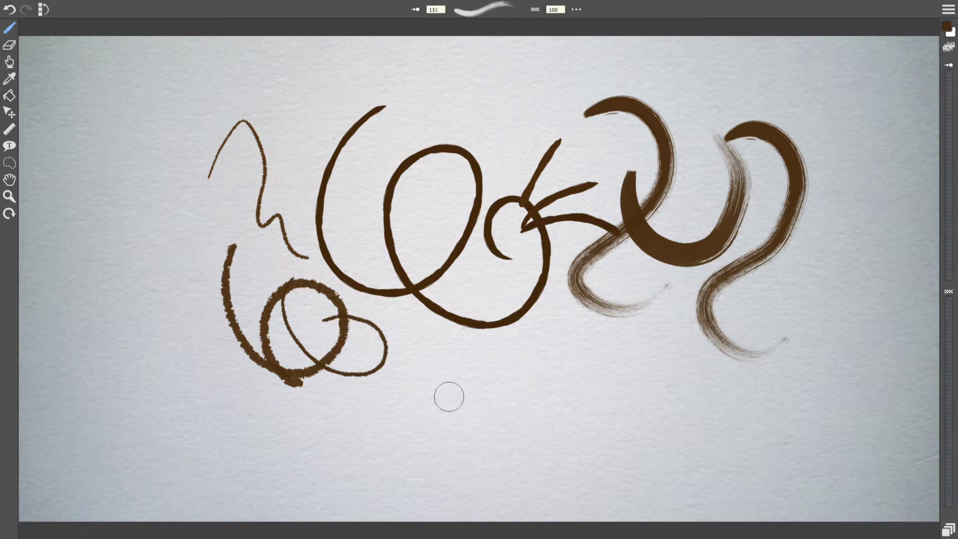
{"action": "mouse_move", "coordinate": [447, 395]}
{"action": "left_mouse_down"}
{"action": "mouse_move", "coordinate": [472, 373]}
{"action": "mouse_move", "coordinate": [646, 456]}
{"action": "mouse_move", "coordinate": [744, 379]}
{"action": "mouse_move", "coordinate": [747, 349]}
{"action": "left_mouse_up"}
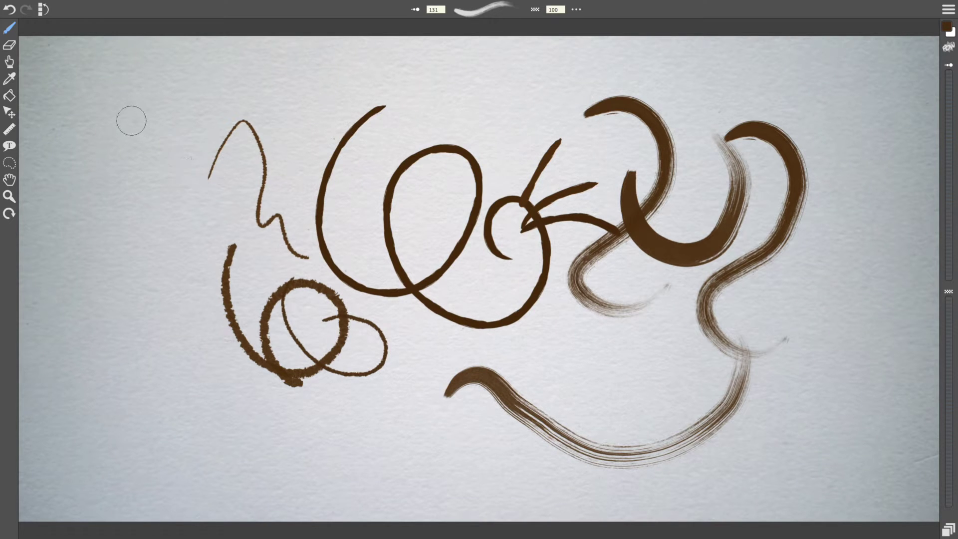
{"action": "left_click_drag", "start_coordinate": [127, 129], "coordinate": [159, 260]}
{"action": "left_click_drag", "start_coordinate": [133, 162], "coordinate": [220, 272]}
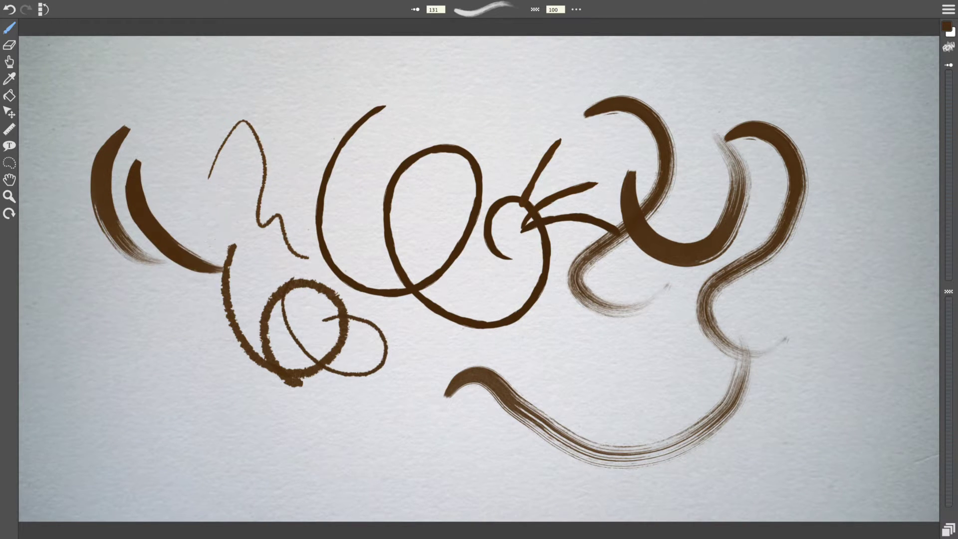
{"action": "left_click_drag", "start_coordinate": [181, 194], "coordinate": [152, 339]}
{"action": "mouse_move", "coordinate": [152, 274]}
{"action": "left_mouse_down"}
{"action": "mouse_move", "coordinate": [141, 317]}
{"action": "mouse_move", "coordinate": [280, 389]}
{"action": "left_mouse_up"}
{"action": "mouse_move", "coordinate": [165, 350]}
{"action": "left_mouse_down"}
{"action": "mouse_move", "coordinate": [199, 394]}
{"action": "mouse_move", "coordinate": [359, 425]}
{"action": "left_mouse_up"}
{"action": "mouse_move", "coordinate": [259, 382]}
{"action": "left_mouse_down"}
{"action": "mouse_move", "coordinate": [302, 439]}
{"action": "mouse_move", "coordinate": [509, 452]}
{"action": "left_mouse_up"}
{"action": "mouse_move", "coordinate": [385, 409]}
{"action": "left_mouse_down"}
{"action": "mouse_move", "coordinate": [519, 429]}
{"action": "mouse_move", "coordinate": [604, 372]}
{"action": "left_mouse_up"}
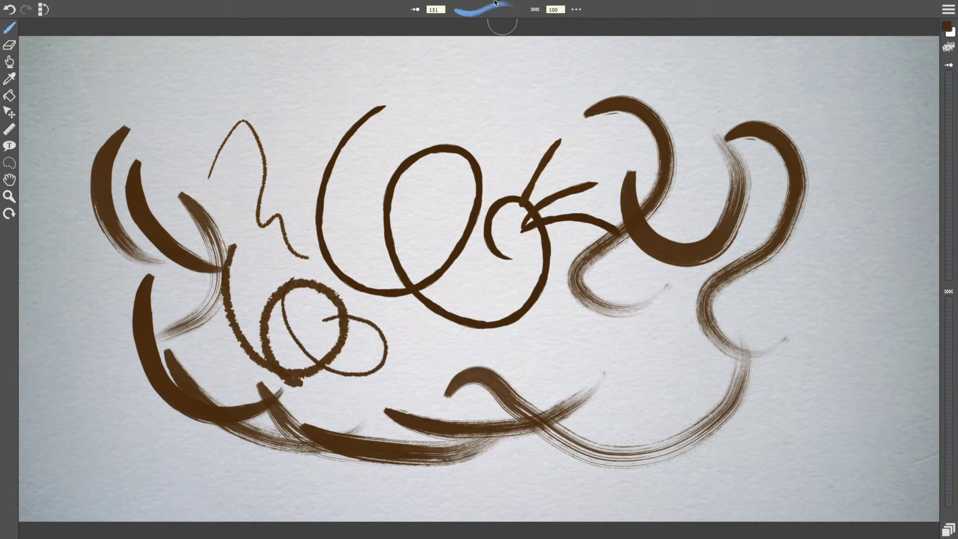
Pick the Pipes 1 brush from the Mechanical category and clear all painted strokes from the canvas.
{"action": "mouse_move", "coordinate": [492, 3]}
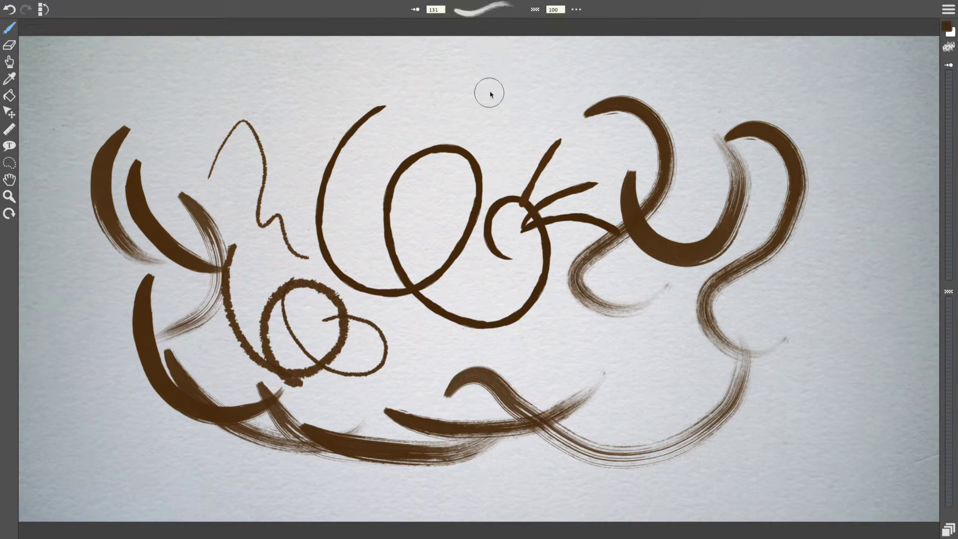
{"action": "left_click", "coordinate": [486, 18]}
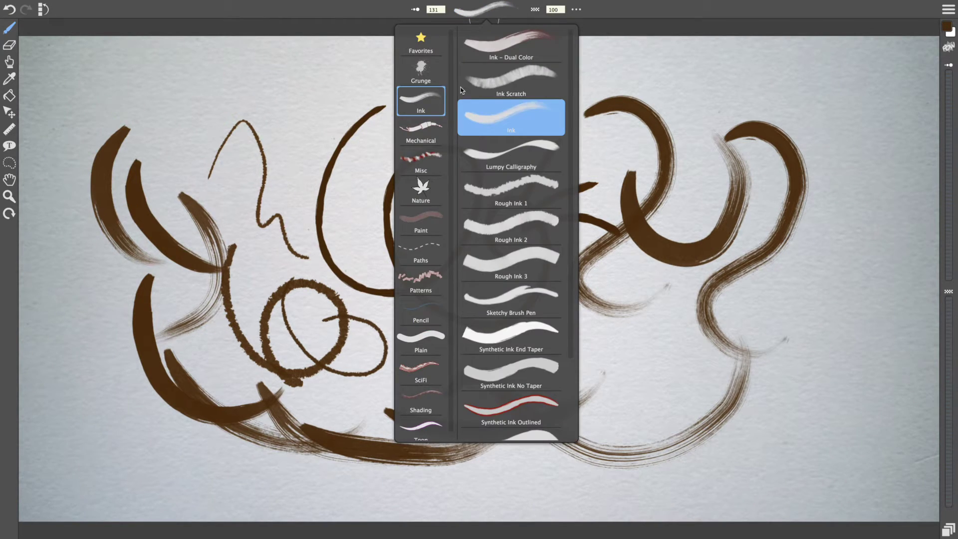
{"action": "left_click", "coordinate": [429, 129]}
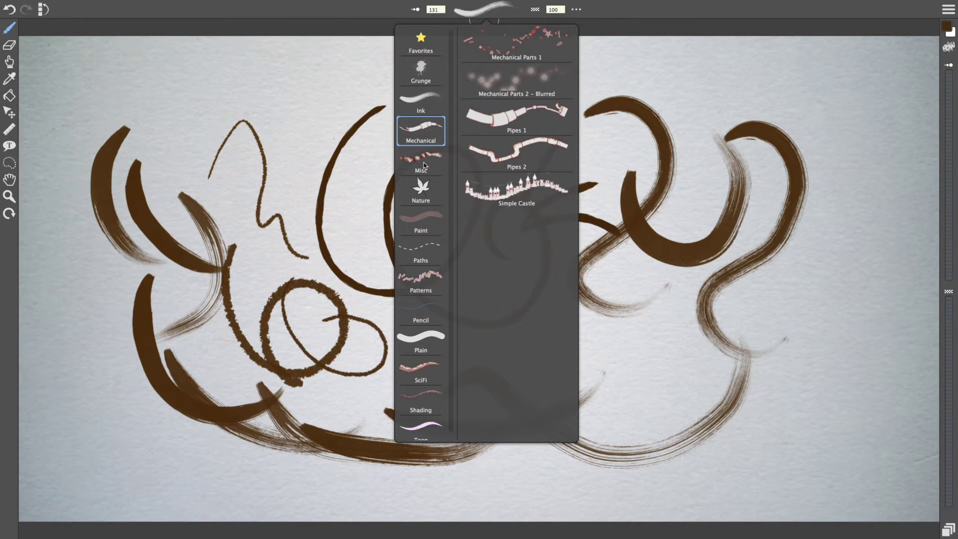
{"action": "left_click", "coordinate": [514, 120]}
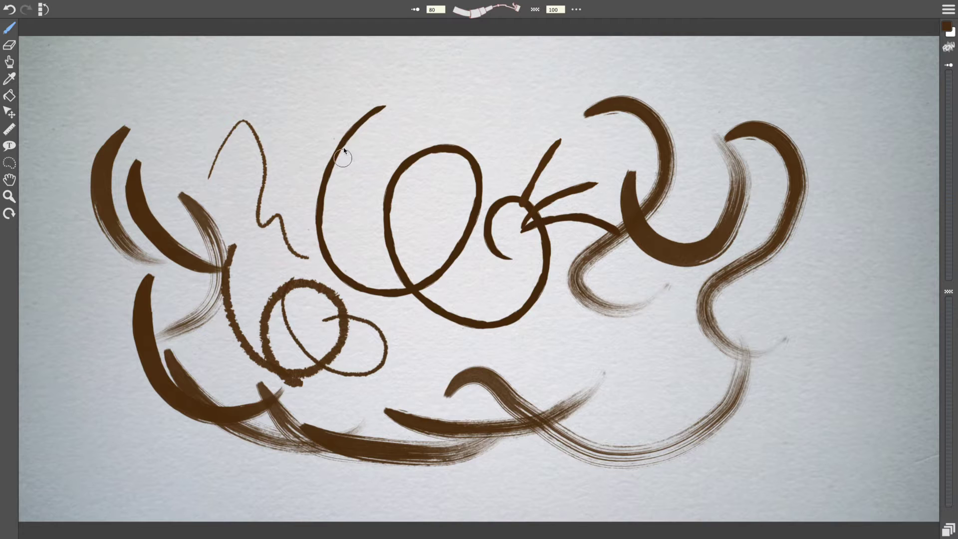
{"action": "key", "text": "ctrl+shift+n"}
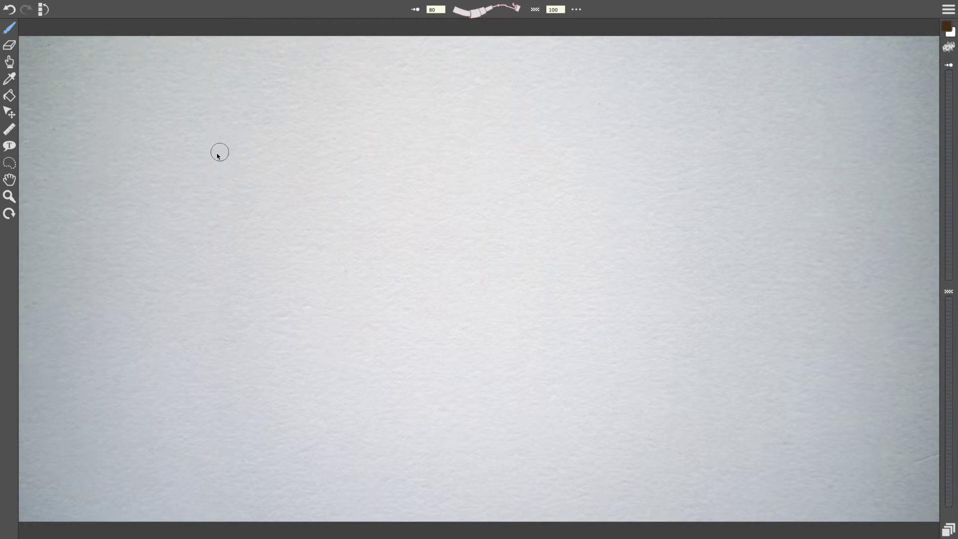
{"action": "mouse_move", "coordinate": [207, 155]}
{"action": "left_mouse_down"}
{"action": "mouse_move", "coordinate": [272, 118]}
{"action": "mouse_move", "coordinate": [313, 261]}
{"action": "mouse_move", "coordinate": [371, 169]}
{"action": "mouse_move", "coordinate": [372, 227]}
{"action": "mouse_move", "coordinate": [481, 145]}
{"action": "mouse_move", "coordinate": [545, 175]}
{"action": "mouse_move", "coordinate": [554, 344]}
{"action": "mouse_move", "coordinate": [666, 210]}
{"action": "mouse_move", "coordinate": [681, 133]}
{"action": "mouse_move", "coordinate": [704, 156]}
{"action": "left_mouse_up"}
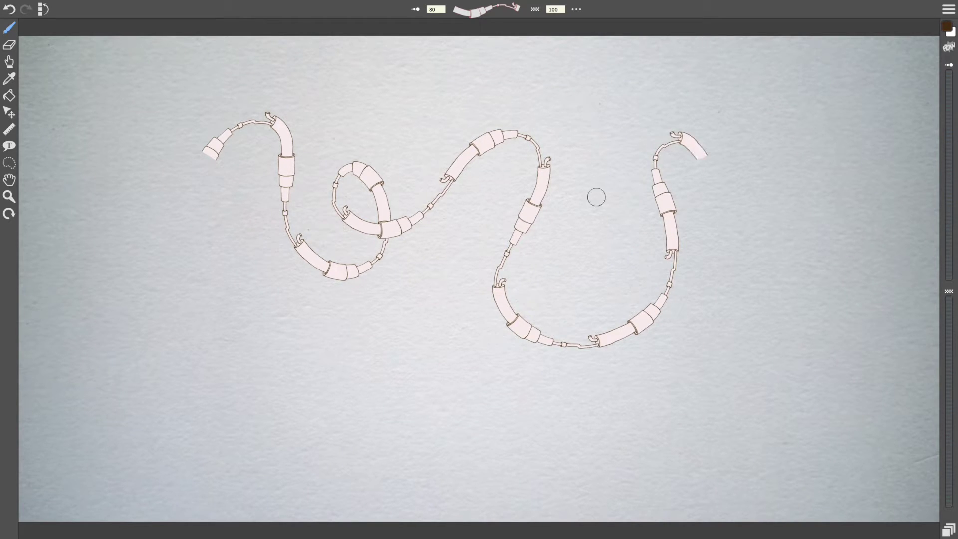
{"action": "key", "text": "ctrl+z"}
{"action": "key", "text": "ctrl+z"}
Enlarge the pipe brush to size 213 and paint one long winding pipe with a loop across the canvas.
{"action": "key", "text": "bracketright"}
{"action": "mouse_move", "coordinate": [227, 371]}
{"action": "left_mouse_down"}
{"action": "mouse_move", "coordinate": [235, 349]}
{"action": "mouse_move", "coordinate": [377, 305]}
{"action": "mouse_move", "coordinate": [621, 338]}
{"action": "mouse_move", "coordinate": [514, 170]}
{"action": "mouse_move", "coordinate": [604, 319]}
{"action": "mouse_move", "coordinate": [749, 165]}
{"action": "mouse_move", "coordinate": [758, 118]}
{"action": "left_mouse_up"}
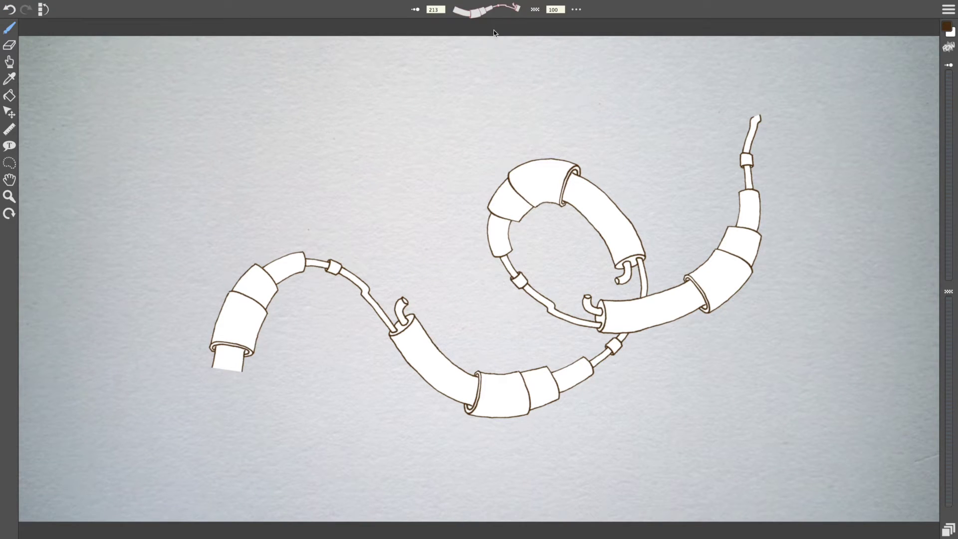
Switch to the Tentacle brush from the SciFi category and enlarge it to size 209.
{"action": "left_click", "coordinate": [486, 10]}
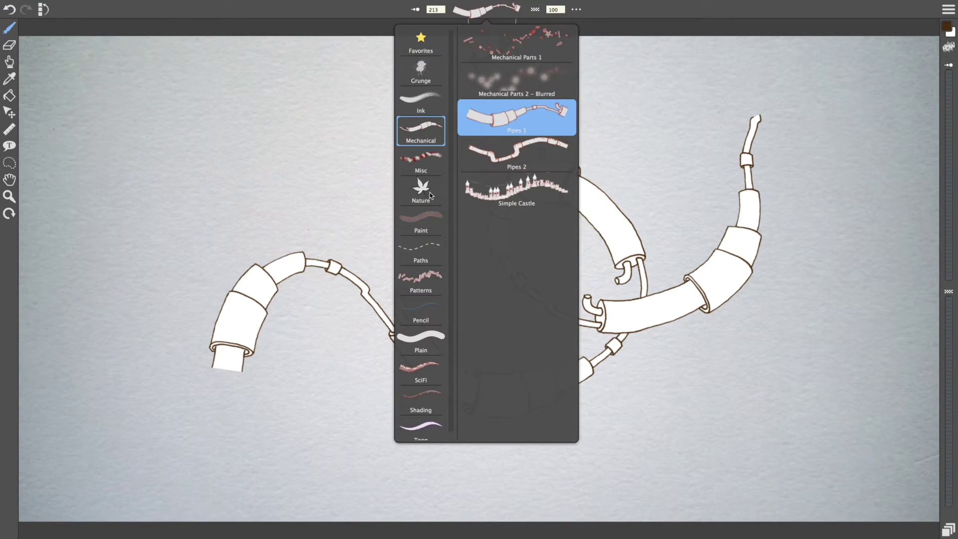
{"action": "left_click", "coordinate": [443, 364]}
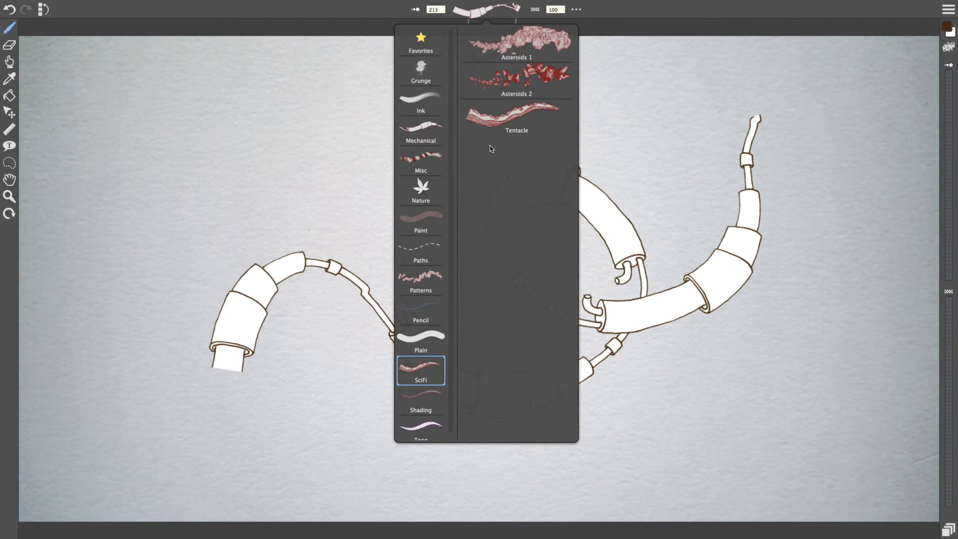
{"action": "left_click", "coordinate": [500, 123]}
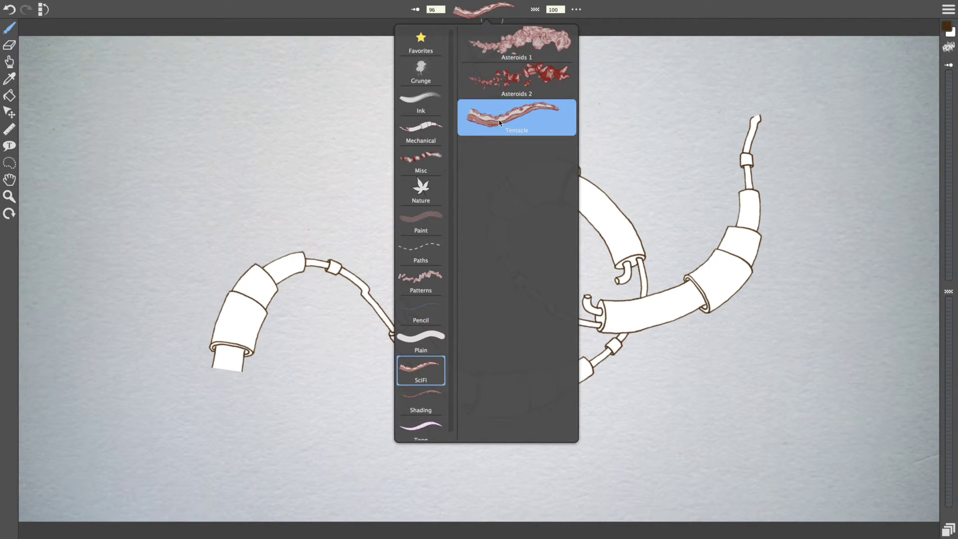
{"action": "left_click", "coordinate": [374, 236]}
{"action": "key", "text": "bracketright"}
{"action": "key", "text": "bracketright"}
{"action": "key", "text": "bracketright"}
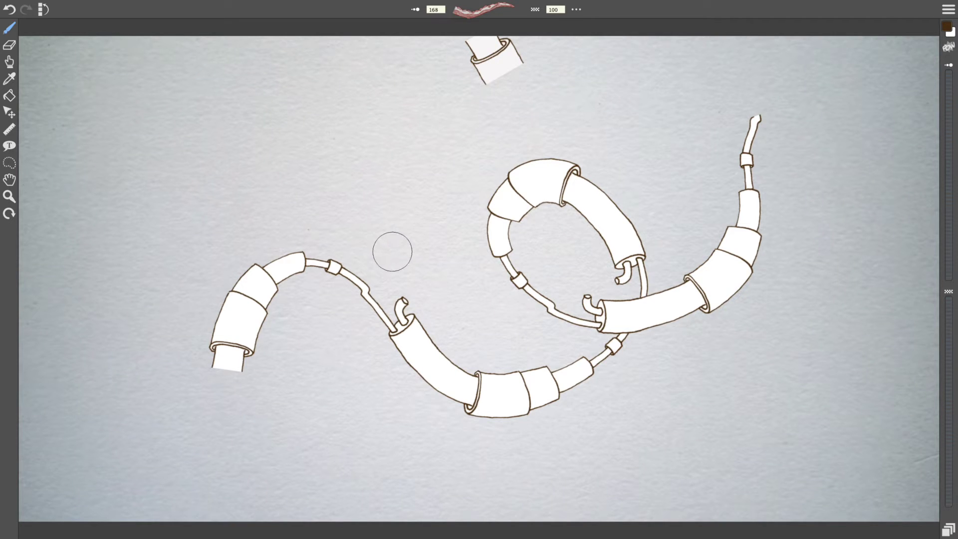
{"action": "key", "text": "bracketright"}
Set the primary colour to black and the secondary colour to dark green 4c6a3f.
{"action": "left_click", "coordinate": [947, 28]}
{"action": "left_click", "coordinate": [791, 163]}
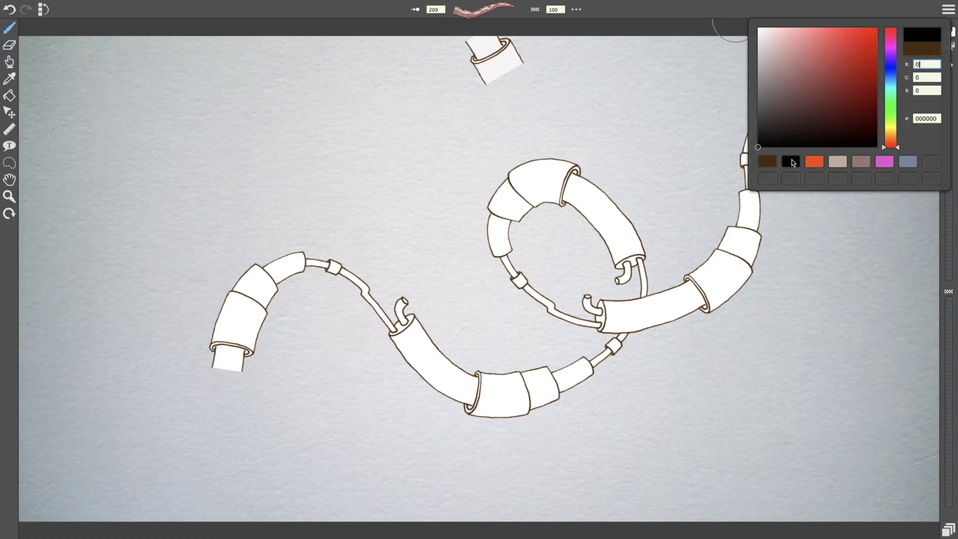
{"action": "left_click", "coordinate": [815, 229]}
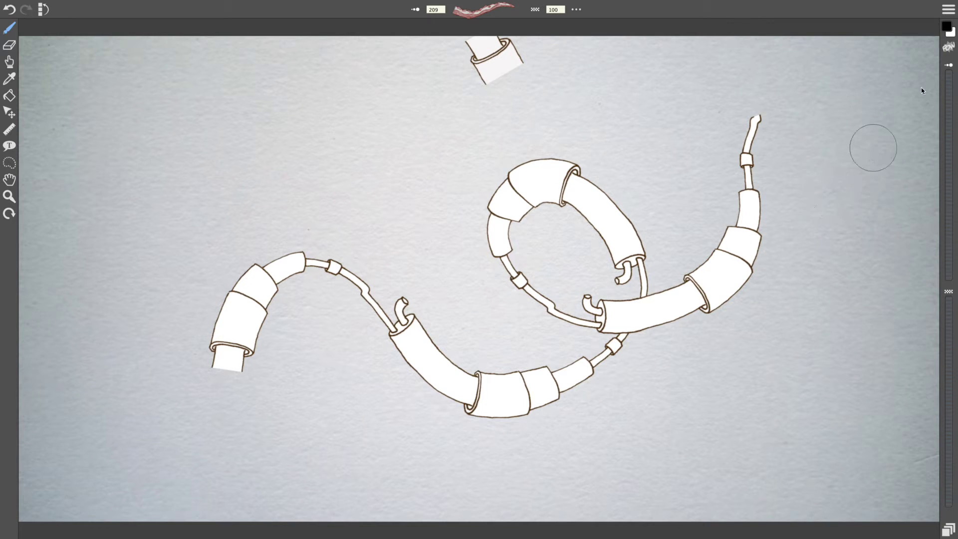
{"action": "left_click", "coordinate": [952, 34]}
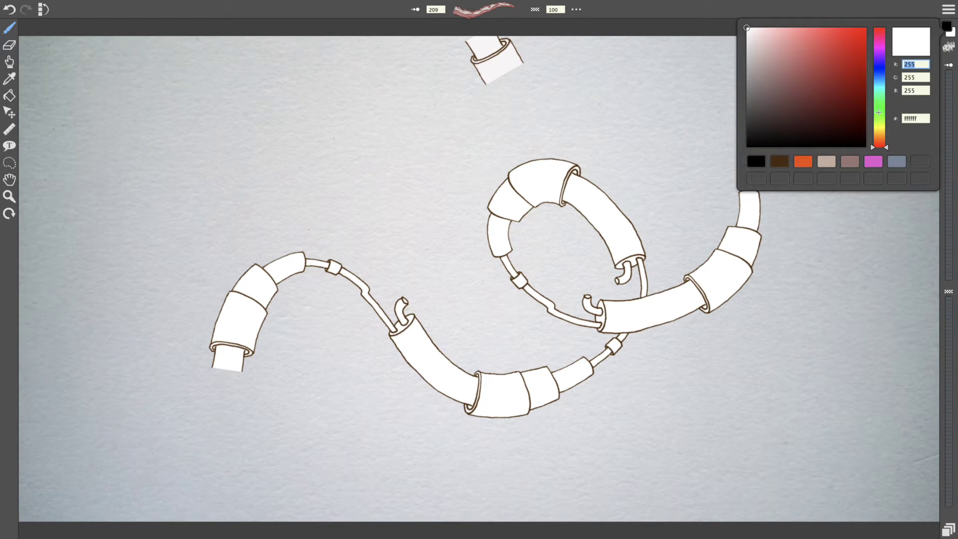
{"action": "left_click", "coordinate": [879, 113]}
{"action": "left_click", "coordinate": [795, 98]}
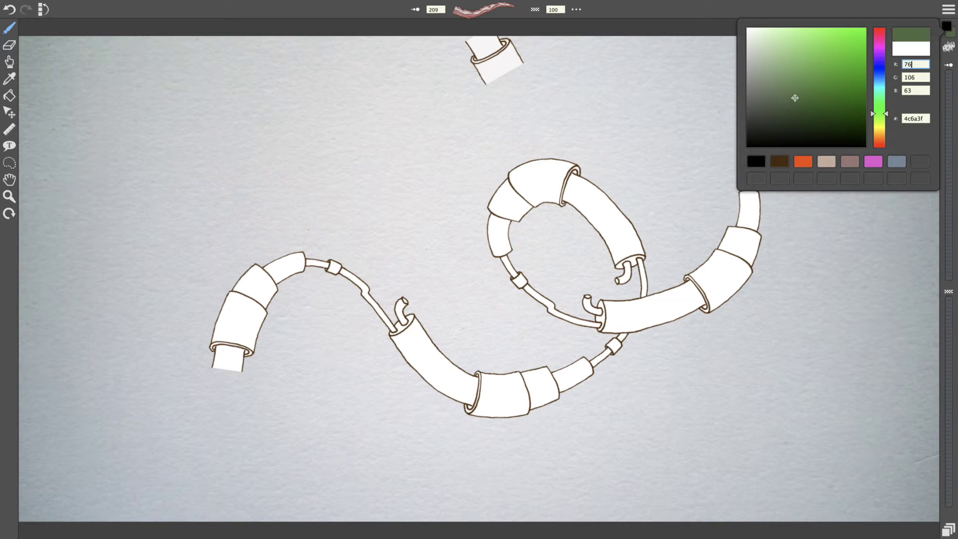
{"action": "left_click", "coordinate": [418, 189]}
Paint seven curling green tentacles radiating in all directions from one point left of the canvas centre, overlapping the pipe.
{"action": "mouse_move", "coordinate": [372, 273]}
{"action": "left_mouse_down"}
{"action": "mouse_move", "coordinate": [394, 160]}
{"action": "mouse_move", "coordinate": [449, 110]}
{"action": "left_mouse_up"}
{"action": "mouse_move", "coordinate": [370, 269]}
{"action": "left_mouse_down"}
{"action": "mouse_move", "coordinate": [389, 320]}
{"action": "mouse_move", "coordinate": [504, 274]}
{"action": "left_mouse_up"}
{"action": "mouse_move", "coordinate": [389, 286]}
{"action": "left_mouse_down"}
{"action": "mouse_move", "coordinate": [494, 260]}
{"action": "mouse_move", "coordinate": [522, 200]}
{"action": "left_mouse_up"}
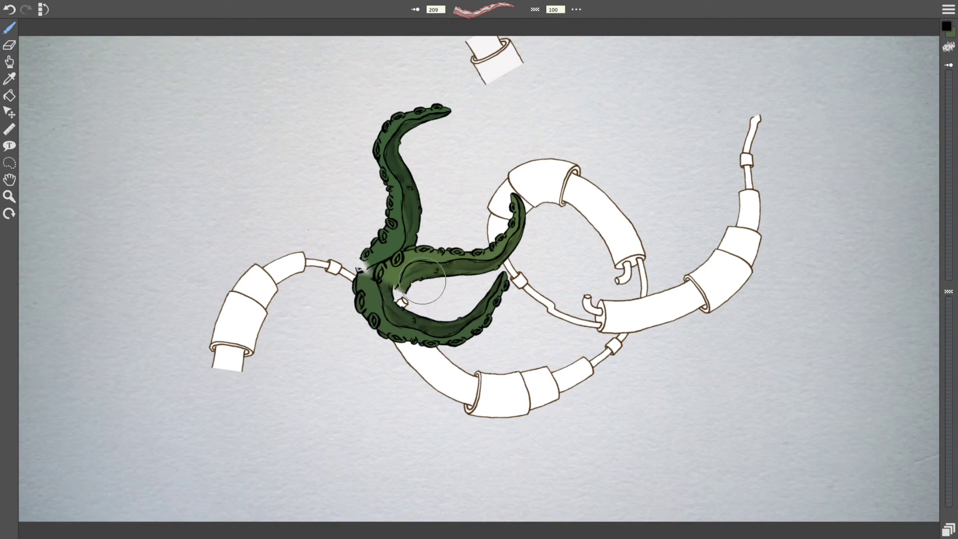
{"action": "left_click_drag", "start_coordinate": [392, 284], "coordinate": [360, 238]}
{"action": "left_click_drag", "start_coordinate": [360, 239], "coordinate": [287, 189]}
{"action": "left_click_drag", "start_coordinate": [390, 279], "coordinate": [252, 264]}
{"action": "mouse_move", "coordinate": [389, 272]}
{"action": "left_mouse_down"}
{"action": "mouse_move", "coordinate": [299, 349]}
{"action": "mouse_move", "coordinate": [374, 449]}
{"action": "left_mouse_up"}
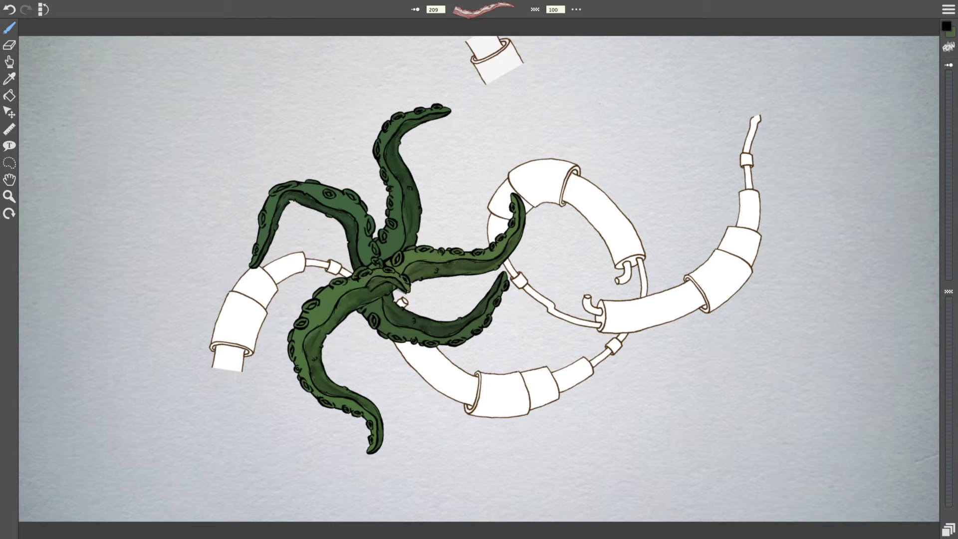
{"action": "left_click_drag", "start_coordinate": [380, 272], "coordinate": [456, 385]}
{"action": "left_click_drag", "start_coordinate": [372, 288], "coordinate": [428, 146]}
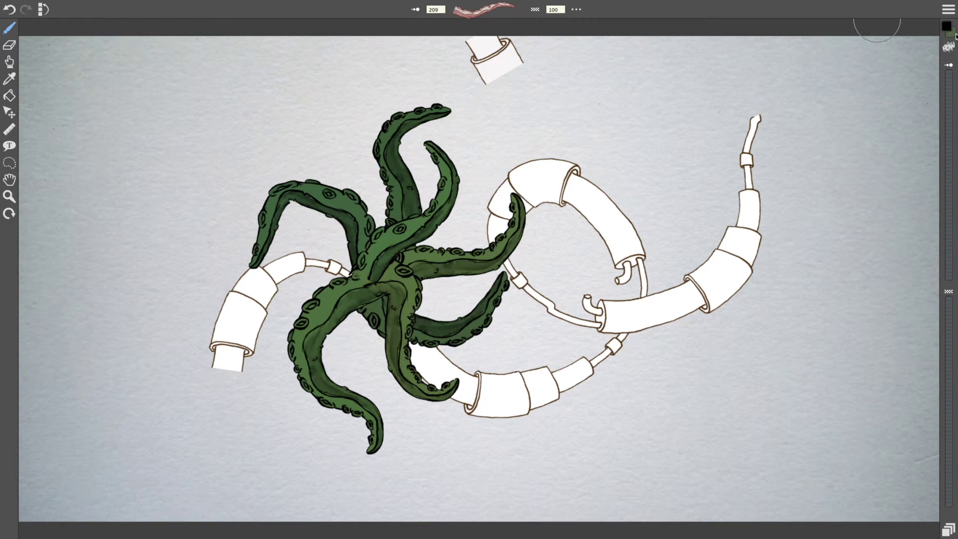
Set the primary colour to orange and paint three orange-outlined tentacles branching from one point over the right part of the pipe.
{"action": "left_click", "coordinate": [947, 28]}
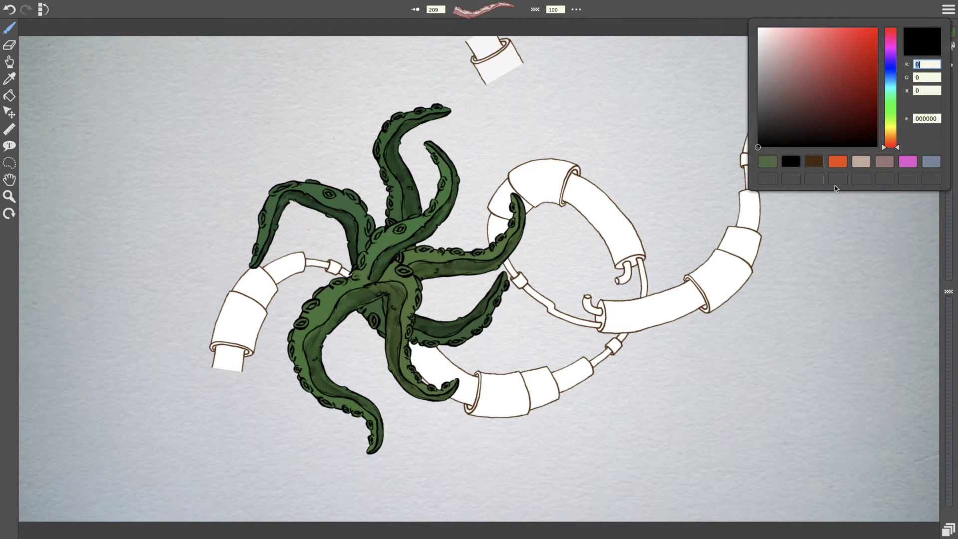
{"action": "left_click", "coordinate": [841, 161]}
{"action": "left_click", "coordinate": [858, 219]}
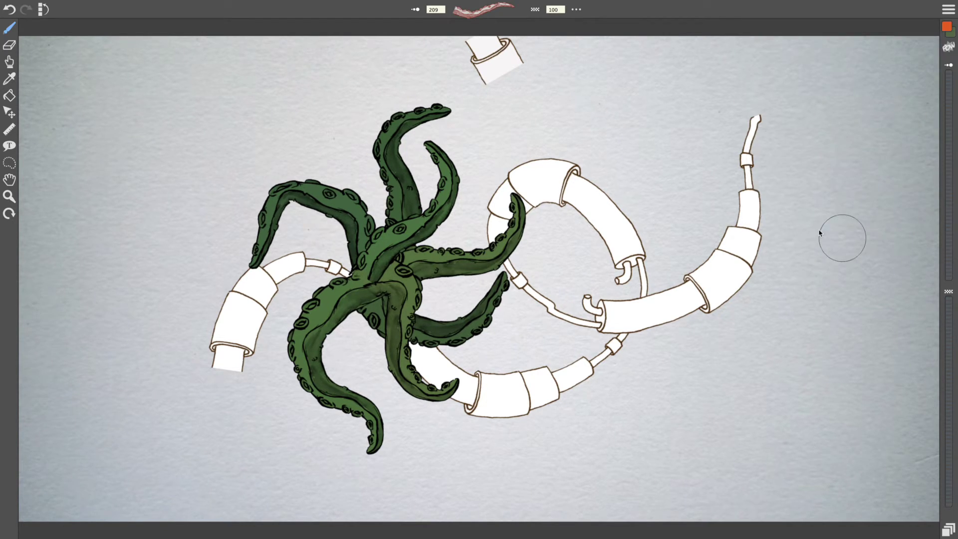
{"action": "mouse_move", "coordinate": [676, 180]}
{"action": "left_mouse_down"}
{"action": "mouse_move", "coordinate": [782, 189]}
{"action": "mouse_move", "coordinate": [797, 253]}
{"action": "left_mouse_up"}
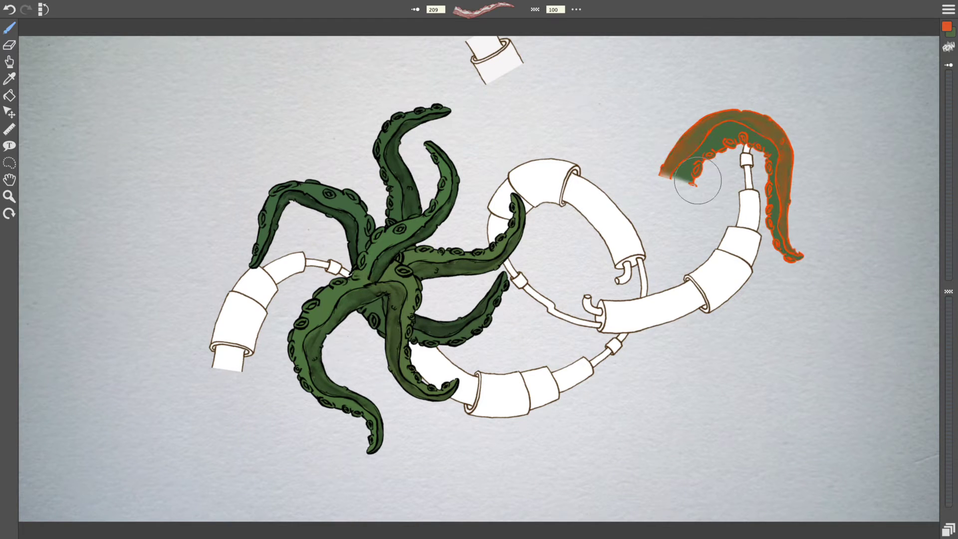
{"action": "mouse_move", "coordinate": [671, 175]}
{"action": "left_mouse_down"}
{"action": "mouse_move", "coordinate": [718, 257]}
{"action": "mouse_move", "coordinate": [703, 302]}
{"action": "mouse_move", "coordinate": [601, 172]}
{"action": "mouse_move", "coordinate": [582, 190]}
{"action": "left_mouse_up"}
Browse the Nature and Patterns brushes, pick Tubes End Taper from the Toon category, and paint one thin arched tube above the left tentacle.
{"action": "left_click", "coordinate": [490, 11]}
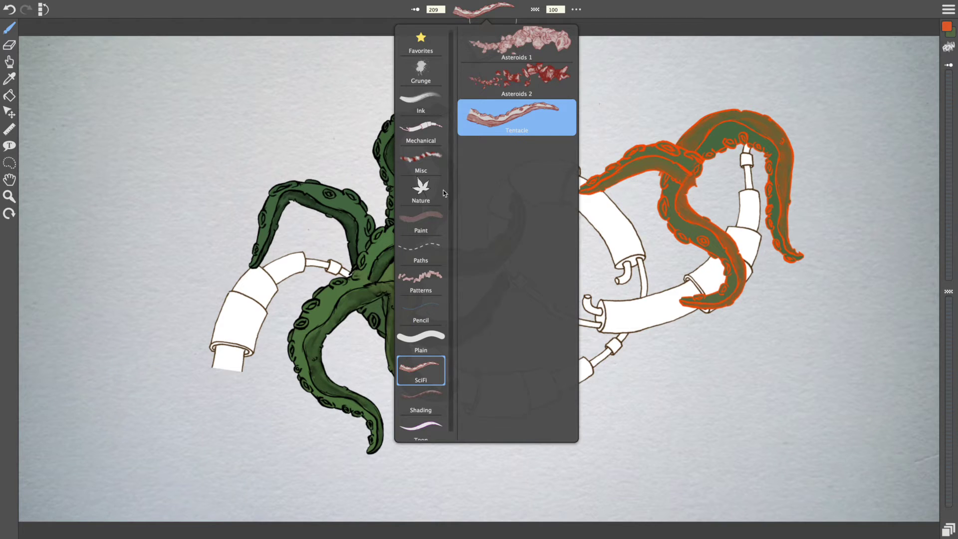
{"action": "left_click", "coordinate": [425, 193]}
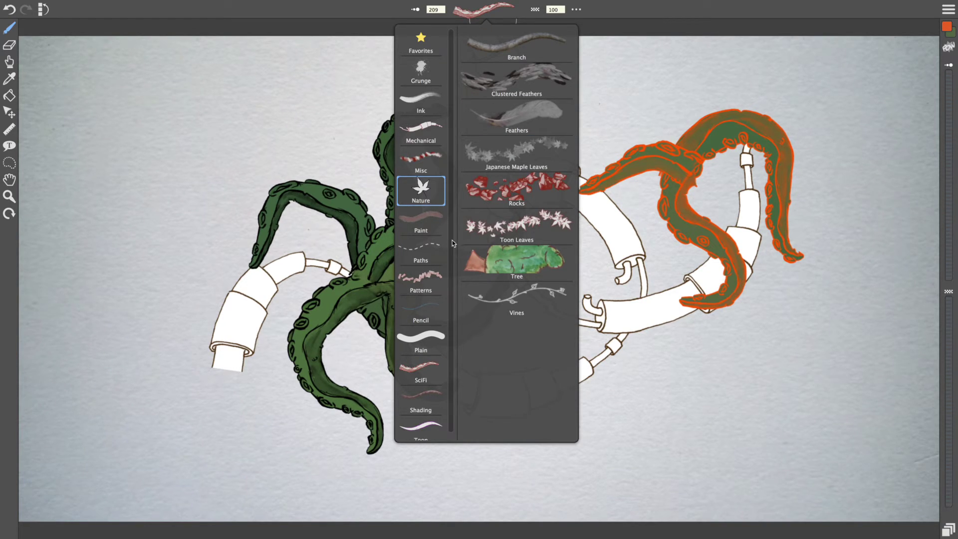
{"action": "scroll", "coordinate": [452, 240], "scroll_direction": "down", "scroll_amount": 1}
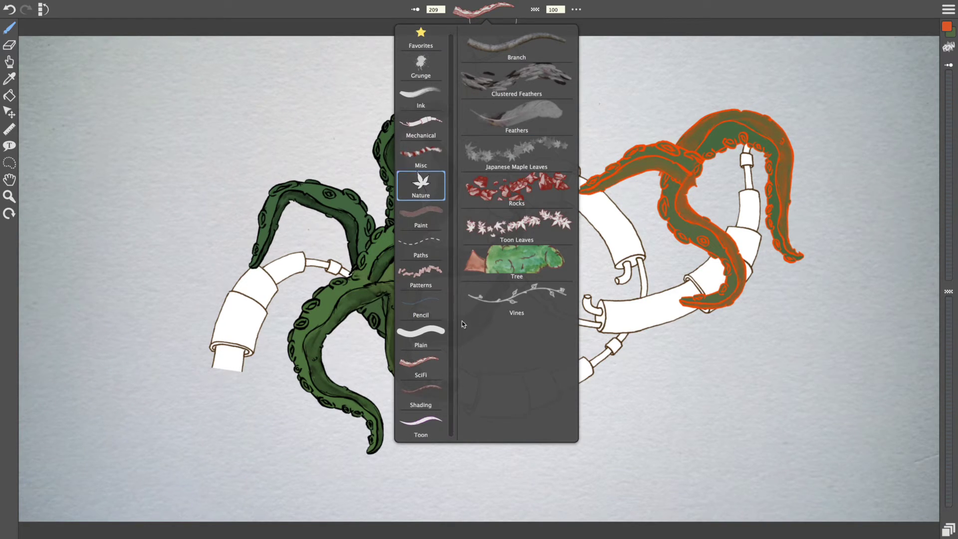
{"action": "left_click", "coordinate": [418, 276]}
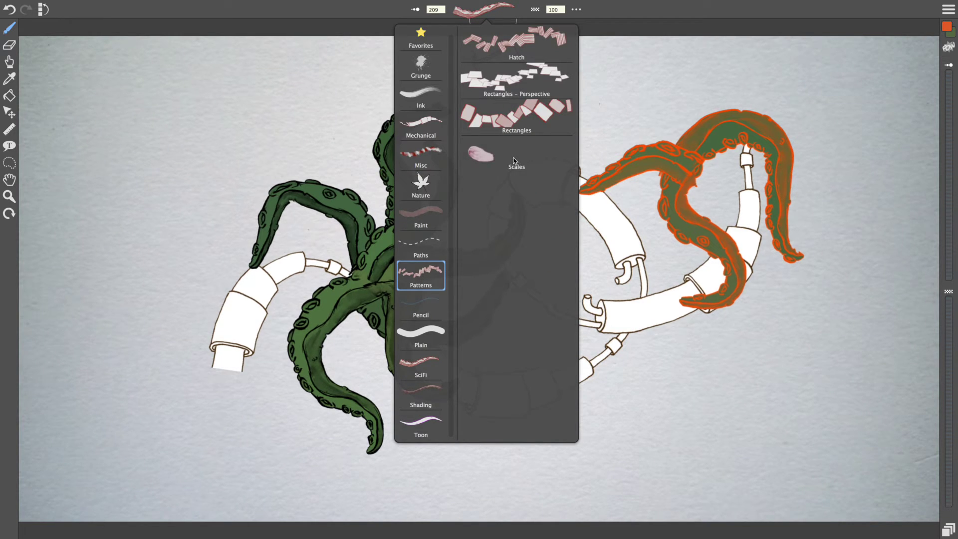
{"action": "left_click", "coordinate": [423, 421]}
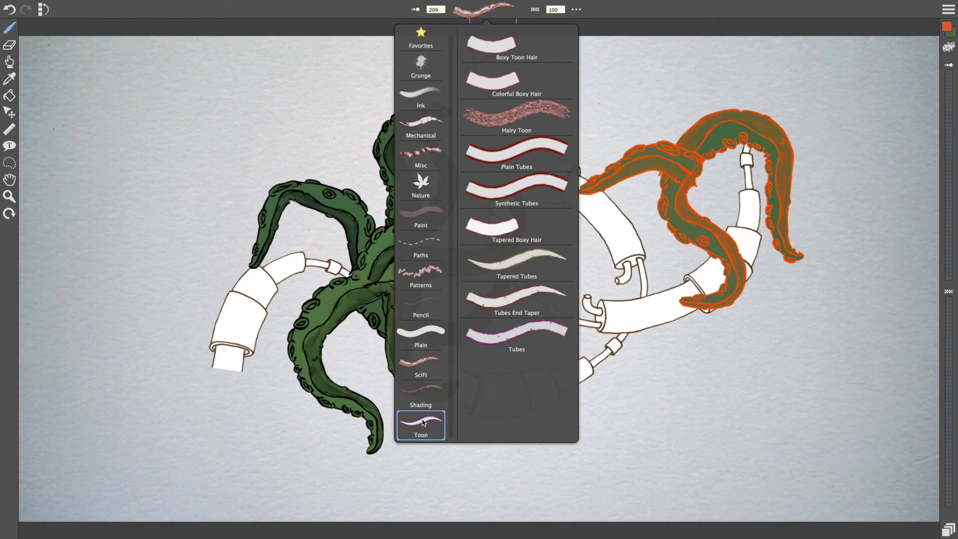
{"action": "left_click", "coordinate": [518, 302]}
{"action": "left_click", "coordinate": [233, 195]}
{"action": "mouse_move", "coordinate": [199, 201]}
{"action": "left_mouse_down"}
{"action": "mouse_move", "coordinate": [207, 149]}
{"action": "mouse_move", "coordinate": [326, 109]}
{"action": "left_mouse_up"}
Swap the primary and secondary colours and enlarge the tapered tube brush to size 136.
{"action": "key", "text": "x"}
{"action": "key", "text": "bracketright"}
{"action": "key", "text": "bracketright"}
{"action": "key", "text": "bracketright"}
{"action": "key", "text": "bracketright"}
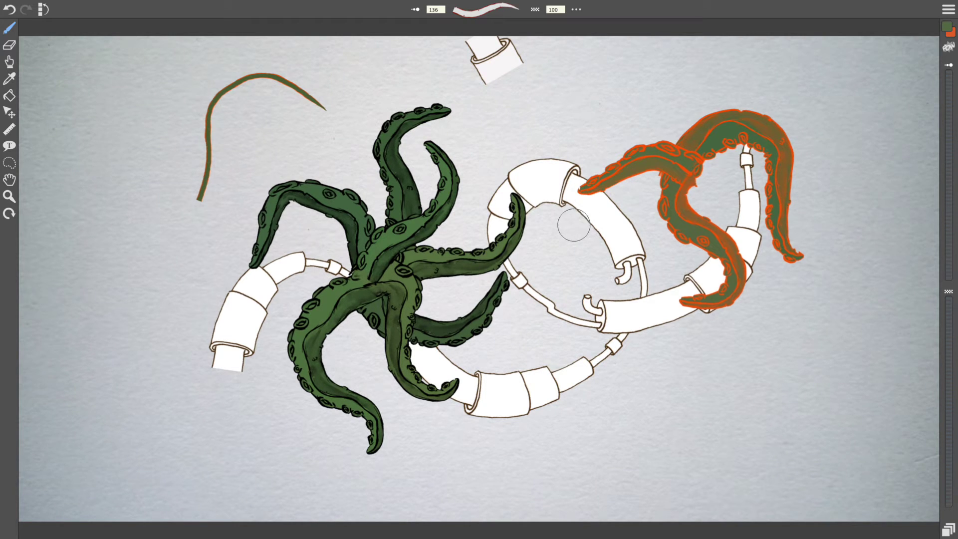
Paint two thicker tapered tubes across the existing artwork and clear the canvas.
{"action": "left_click_drag", "start_coordinate": [591, 77], "coordinate": [455, 302]}
{"action": "mouse_move", "coordinate": [508, 168]}
{"action": "left_mouse_down"}
{"action": "mouse_move", "coordinate": [594, 160]}
{"action": "mouse_move", "coordinate": [766, 190]}
{"action": "left_mouse_up"}
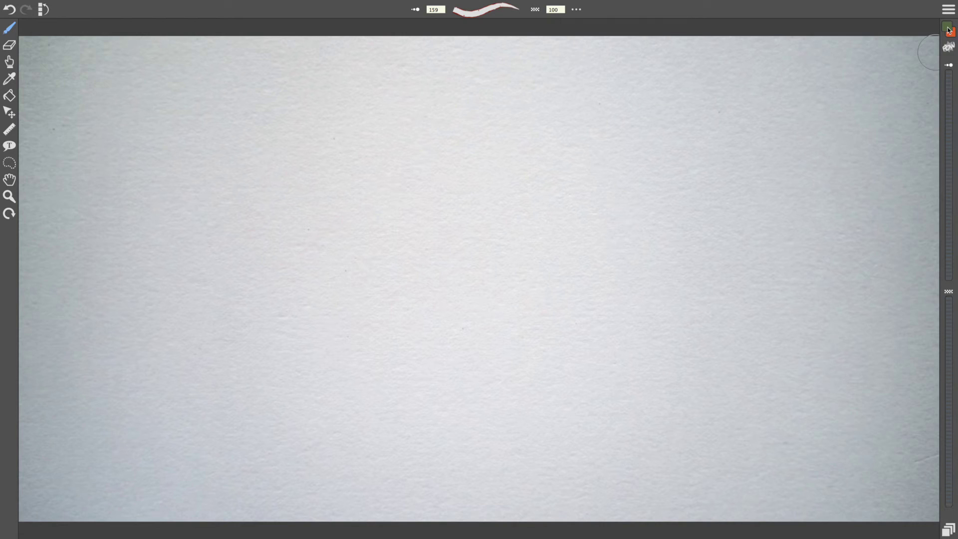
Set the primary colour to black and the secondary colour to beige.
{"action": "left_click", "coordinate": [948, 27]}
{"action": "left_click", "coordinate": [815, 167]}
{"action": "left_click", "coordinate": [953, 34]}
{"action": "left_click", "coordinate": [850, 162]}
Paint four curving beige tapered tubes branching off one another across the middle and upper part of the blank canvas.
{"action": "mouse_move", "coordinate": [475, 250]}
{"action": "left_mouse_down"}
{"action": "mouse_move", "coordinate": [509, 189]}
{"action": "mouse_move", "coordinate": [584, 332]}
{"action": "left_mouse_up"}
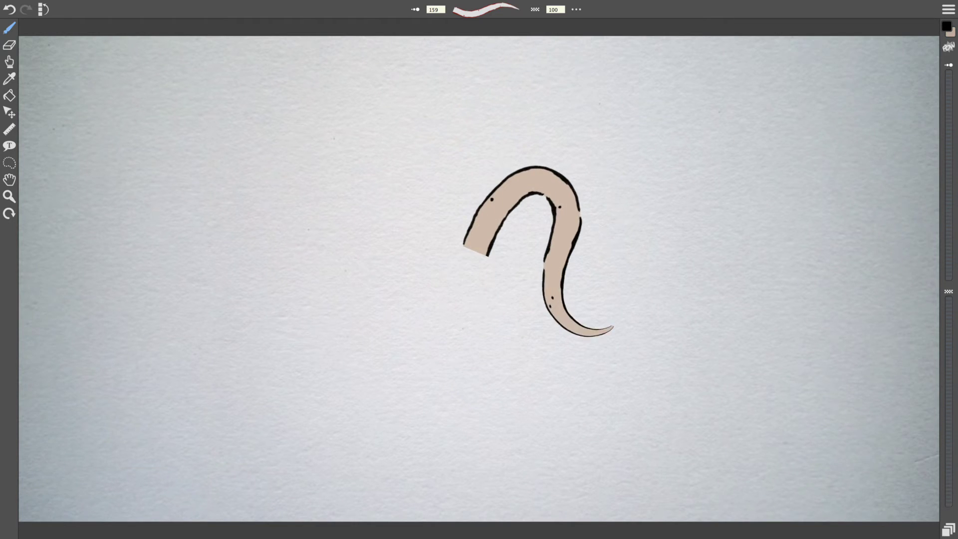
{"action": "mouse_move", "coordinate": [492, 249]}
{"action": "left_mouse_down"}
{"action": "mouse_move", "coordinate": [379, 180]}
{"action": "mouse_move", "coordinate": [291, 212]}
{"action": "left_mouse_up"}
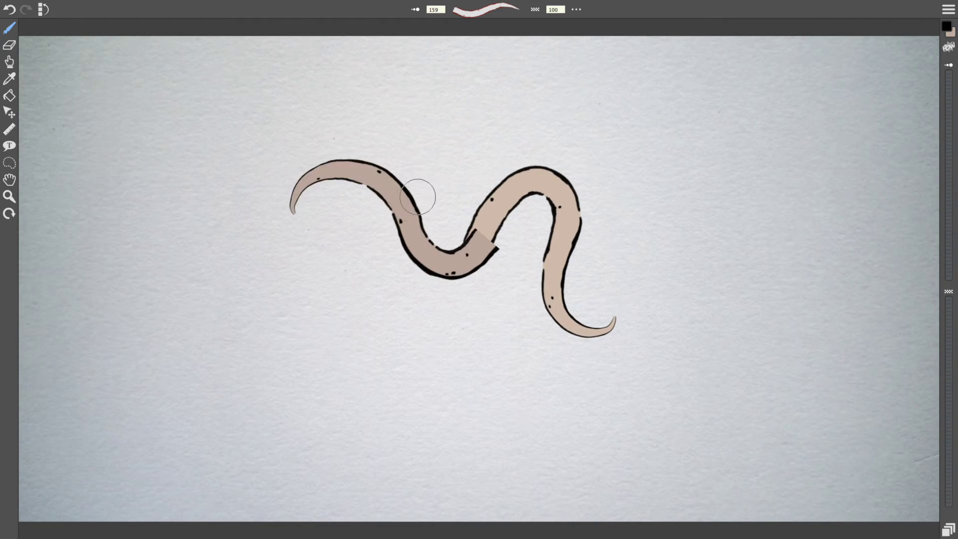
{"action": "mouse_move", "coordinate": [399, 213]}
{"action": "left_mouse_down"}
{"action": "mouse_move", "coordinate": [487, 139]}
{"action": "mouse_move", "coordinate": [478, 105]}
{"action": "left_mouse_up"}
{"action": "mouse_move", "coordinate": [514, 178]}
{"action": "left_mouse_down"}
{"action": "mouse_move", "coordinate": [629, 131]}
{"action": "mouse_move", "coordinate": [611, 70]}
{"action": "left_mouse_up"}
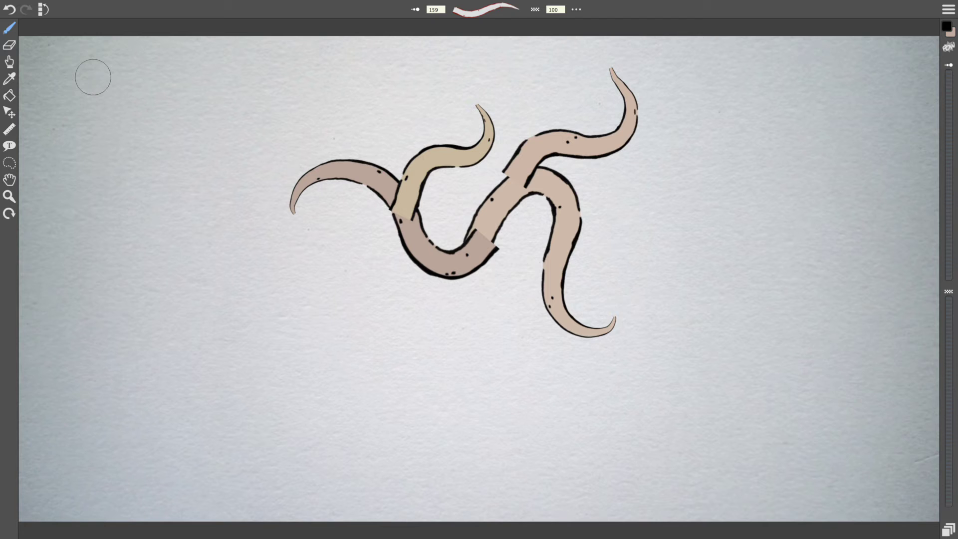
Bring up the document's save dialog to view its options and cancel it.
{"action": "left_click", "coordinate": [951, 11]}
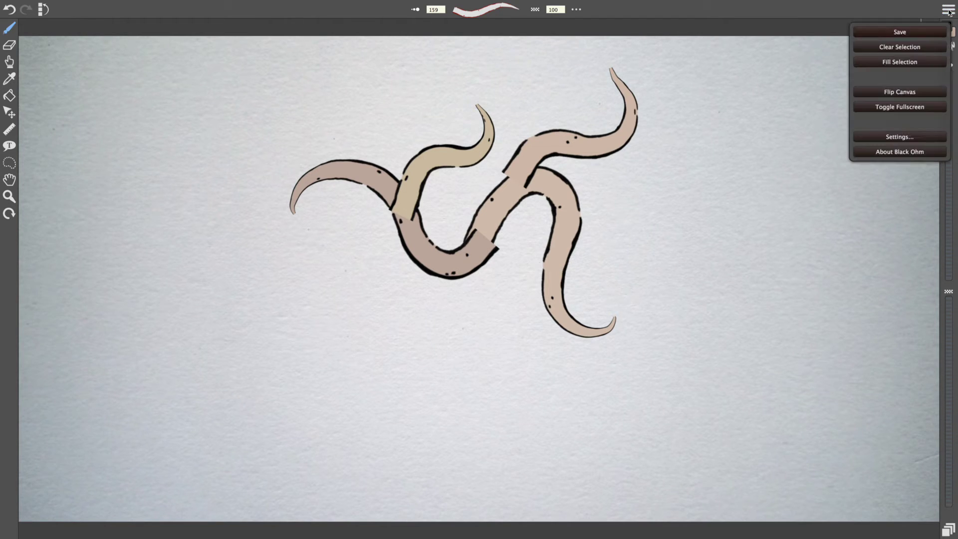
{"action": "left_click", "coordinate": [900, 32]}
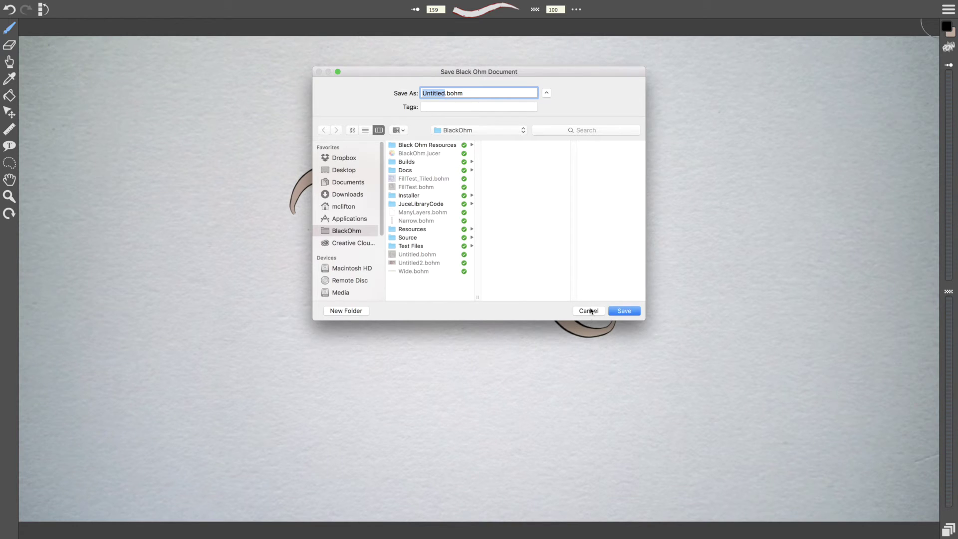
{"action": "left_click", "coordinate": [590, 311]}
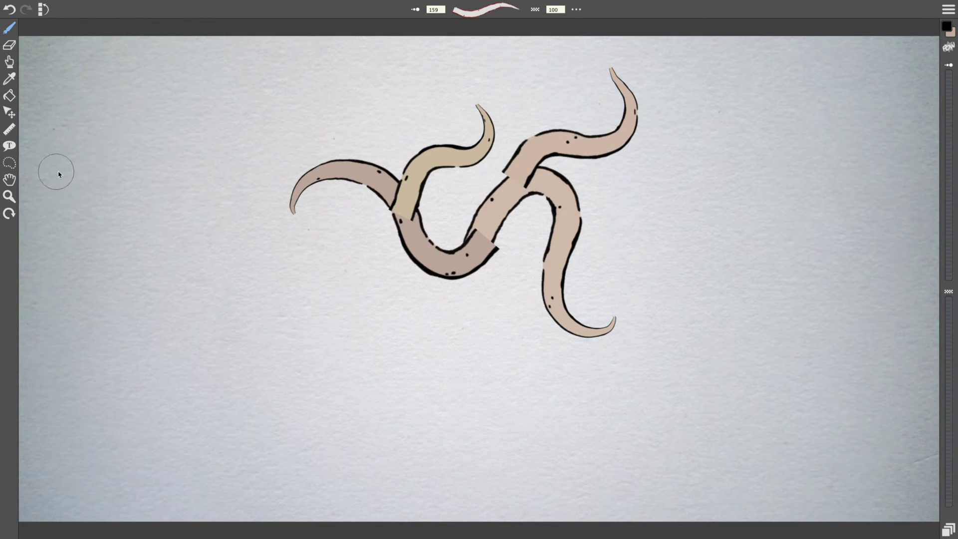
Discard the painting's unsaved changes and open the recent document Untitled.
{"action": "key", "text": "super+n"}
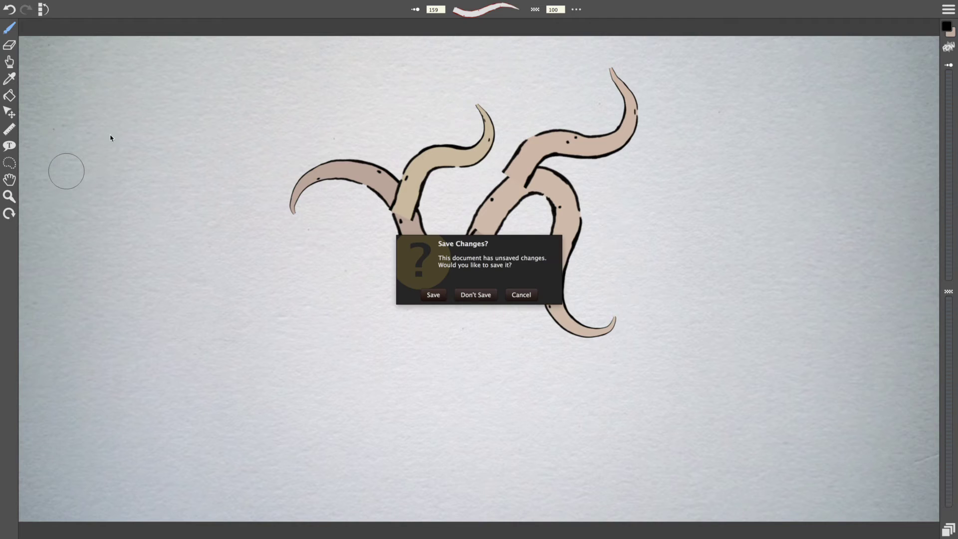
{"action": "left_click", "coordinate": [484, 294]}
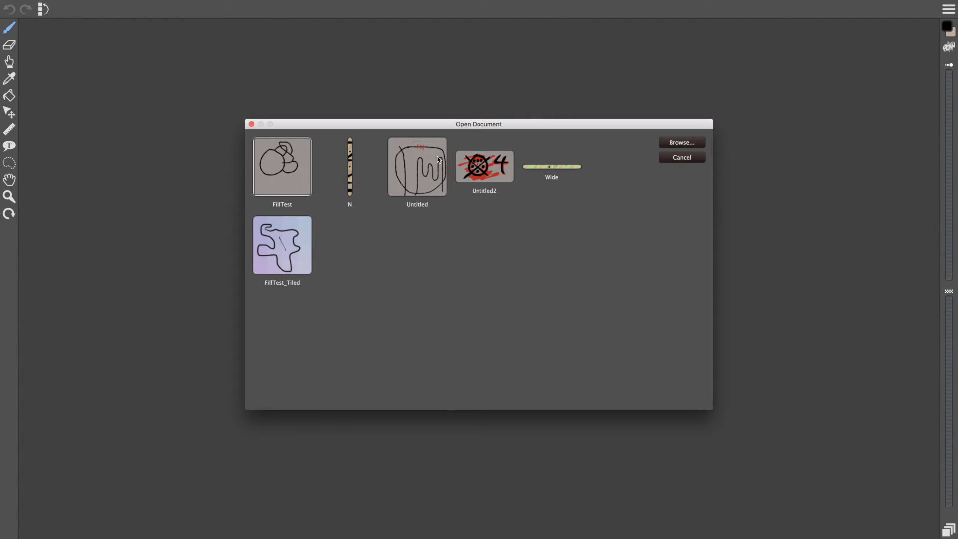
{"action": "left_click", "coordinate": [422, 157]}
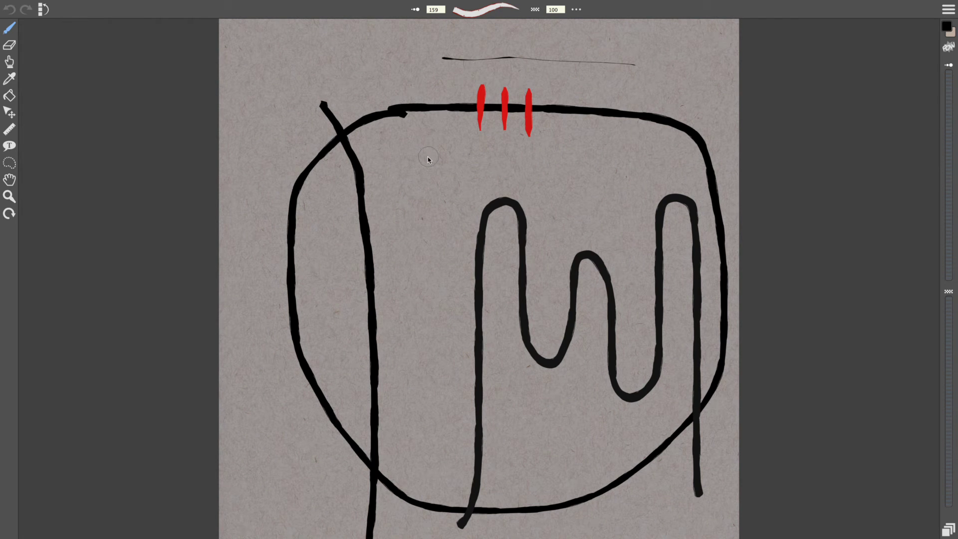
Look through the recent documents and the BlackOhm folder for files to open, and cancel without opening any.
{"action": "key", "text": "super+o"}
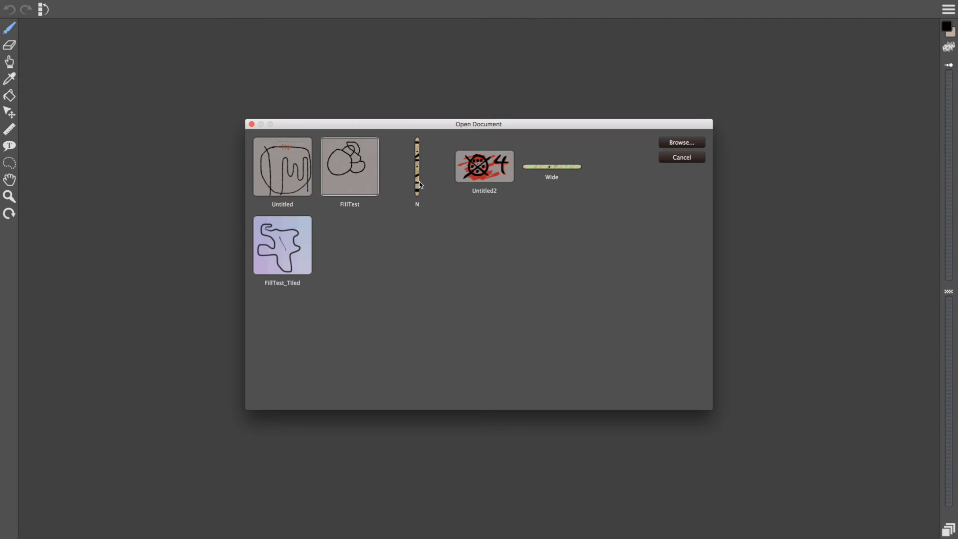
{"action": "left_click", "coordinate": [681, 142]}
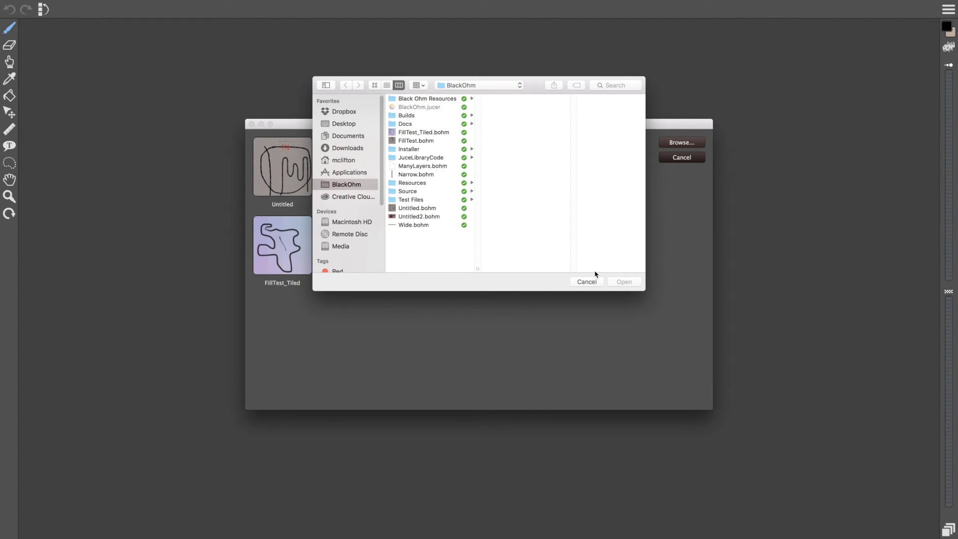
{"action": "left_click", "coordinate": [586, 282]}
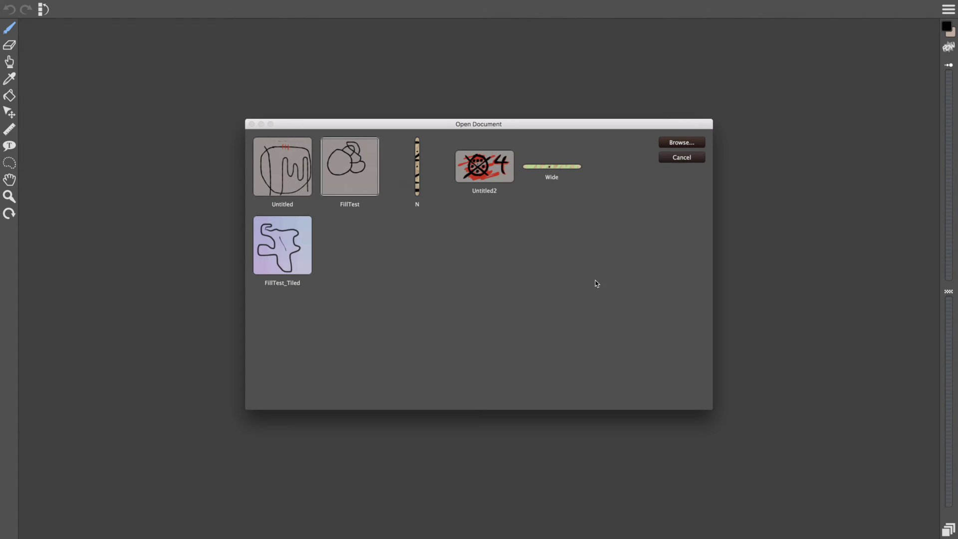
{"action": "left_click", "coordinate": [685, 159]}
Start a new 4096 by 2160 document with the Stained Paper 2 texture and the Rounded - Grid 3 panel layout.
{"action": "key", "text": "super+n"}
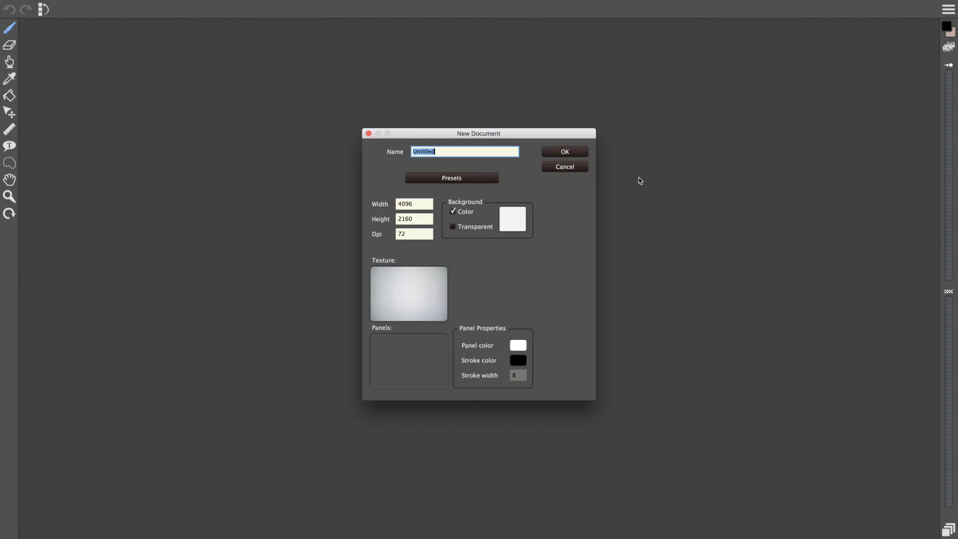
{"action": "left_click", "coordinate": [457, 183]}
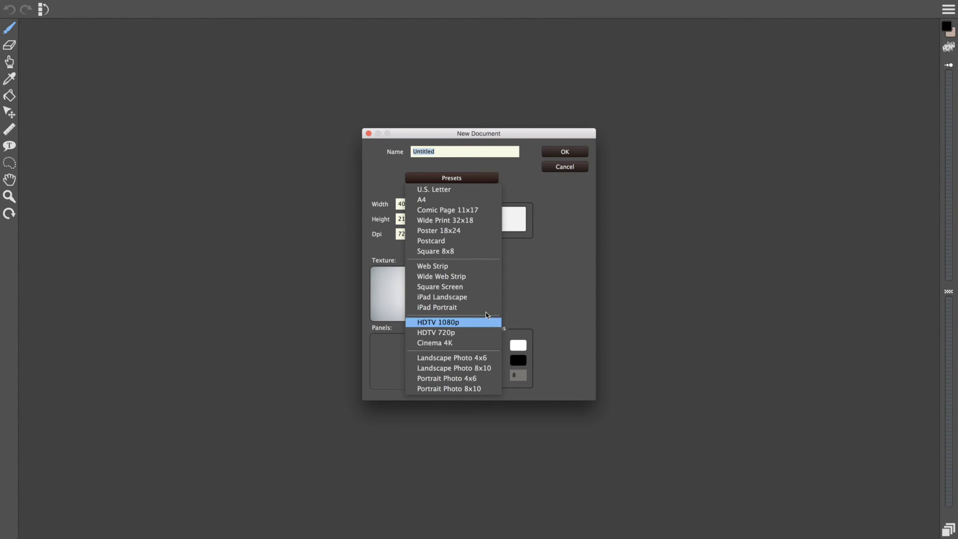
{"action": "left_click", "coordinate": [550, 263]}
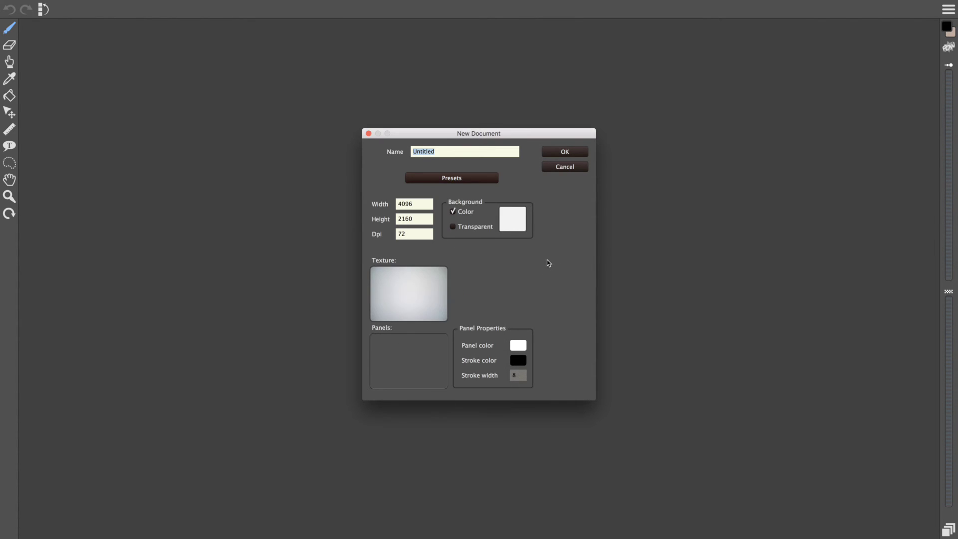
{"action": "left_click", "coordinate": [413, 283]}
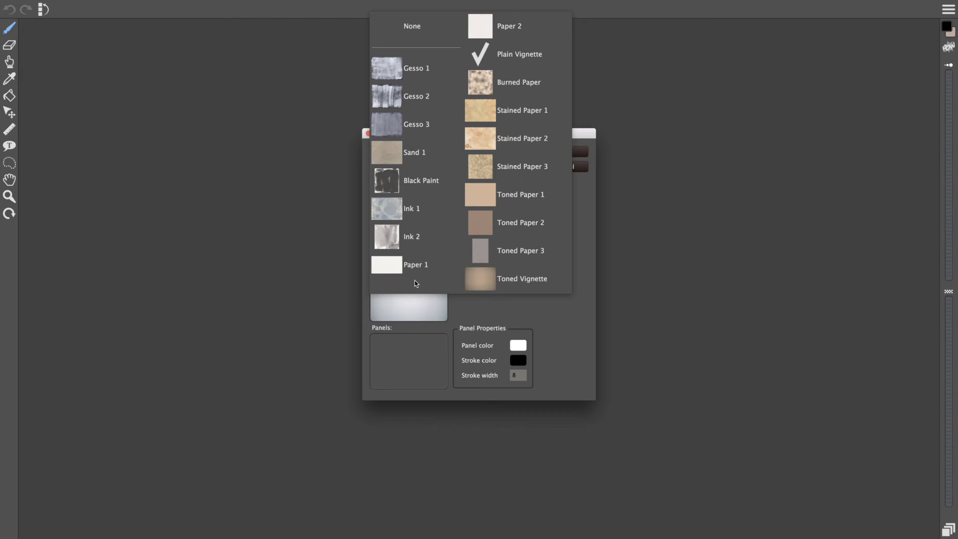
{"action": "left_click", "coordinate": [494, 145]}
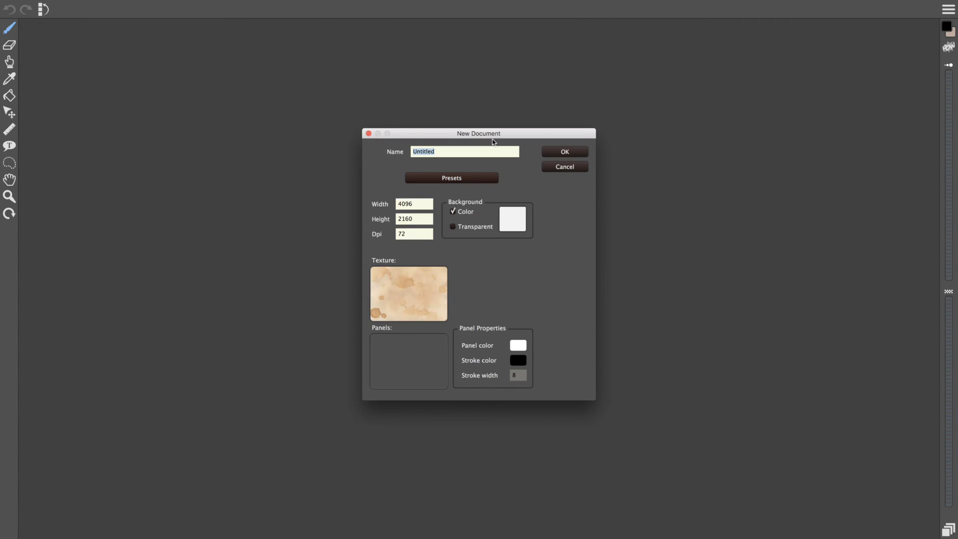
{"action": "left_click", "coordinate": [411, 348]}
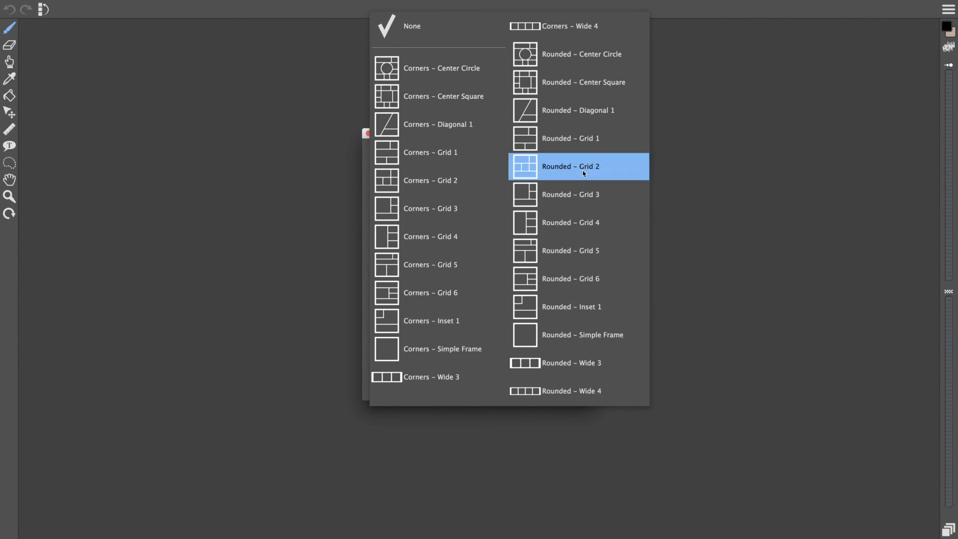
{"action": "left_click", "coordinate": [531, 194]}
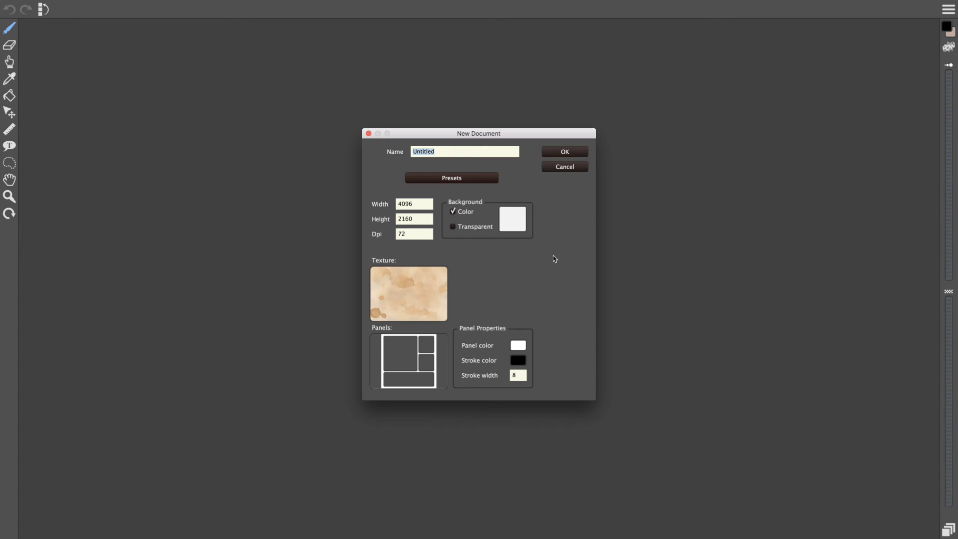
Set the panel colour to slate blue 526c87 and the stroke width to 16, and create the document.
{"action": "left_click", "coordinate": [518, 346]}
{"action": "left_click_drag", "start_coordinate": [534, 370], "coordinate": [534, 335]}
{"action": "left_click_drag", "start_coordinate": [473, 322], "coordinate": [448, 341]}
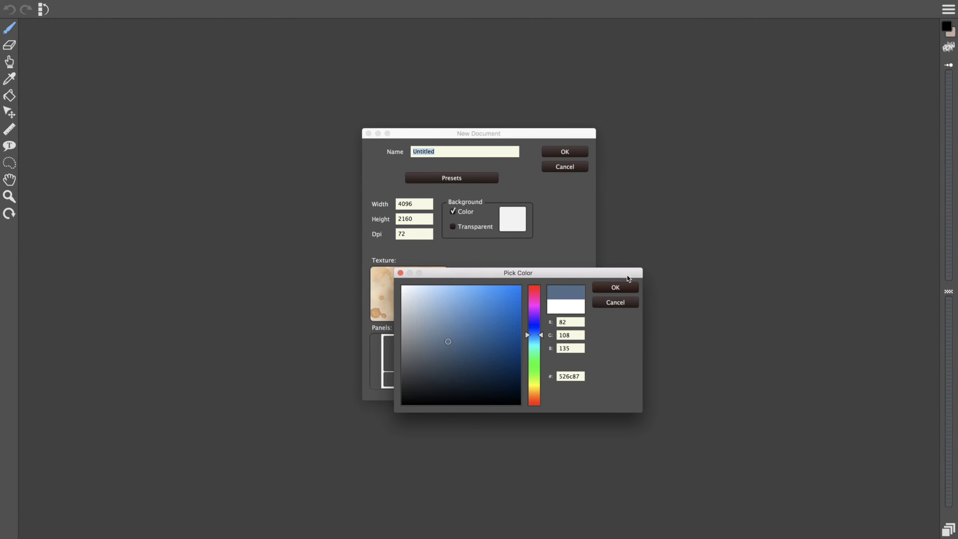
{"action": "left_click", "coordinate": [619, 288]}
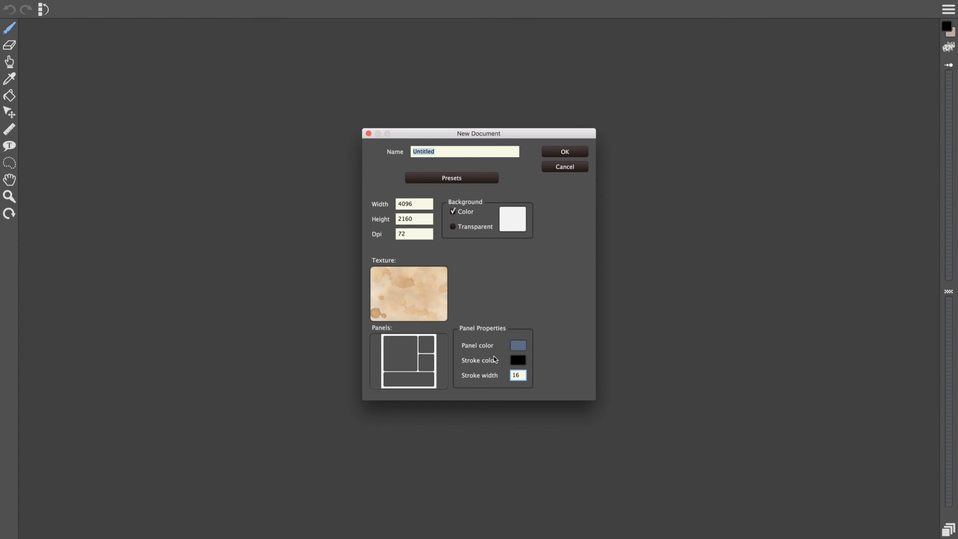
{"action": "left_click", "coordinate": [576, 154]}
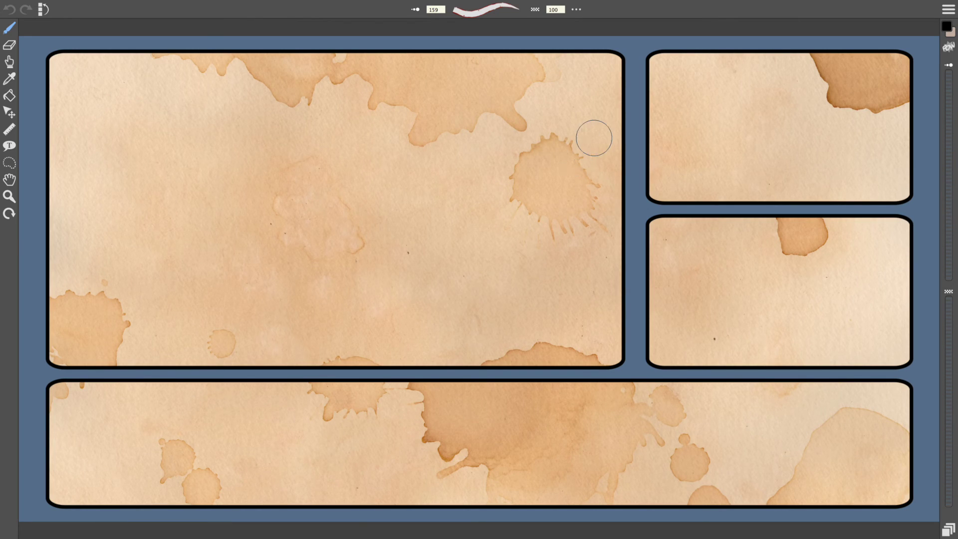
Choose the Synthetic Ink brush from the favourites and paint one long winding black line running through the three upper panels.
{"action": "left_click", "coordinate": [493, 14]}
{"action": "left_click", "coordinate": [429, 41]}
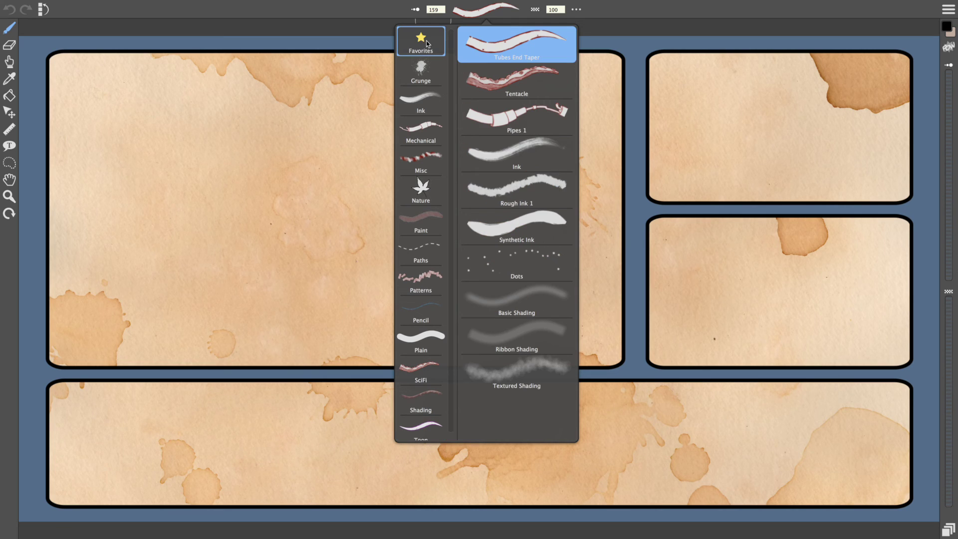
{"action": "left_click", "coordinate": [523, 223]}
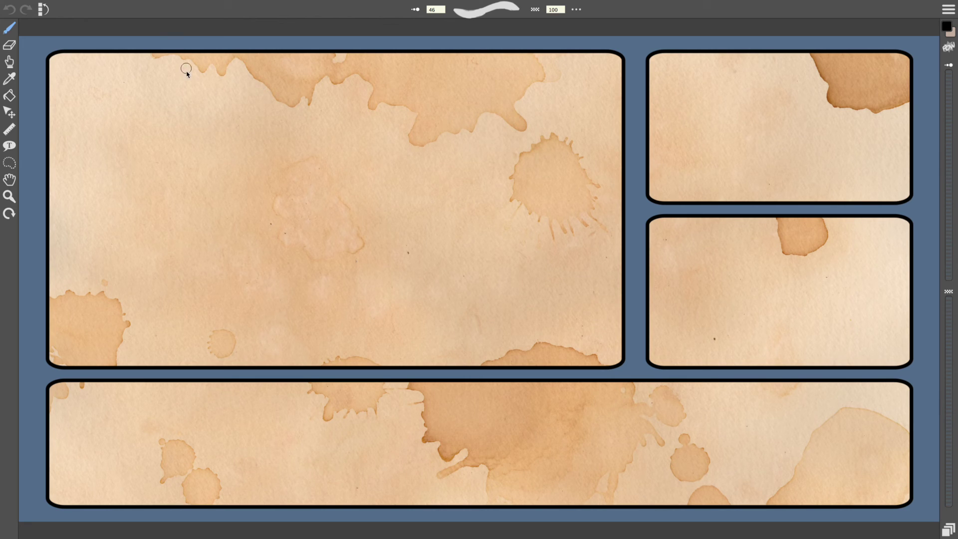
{"action": "mouse_move", "coordinate": [183, 82]}
{"action": "left_mouse_down"}
{"action": "mouse_move", "coordinate": [235, 71]}
{"action": "mouse_move", "coordinate": [328, 77]}
{"action": "mouse_move", "coordinate": [756, 196]}
{"action": "mouse_move", "coordinate": [838, 161]}
{"action": "mouse_move", "coordinate": [652, 306]}
{"action": "mouse_move", "coordinate": [535, 295]}
{"action": "left_mouse_up"}
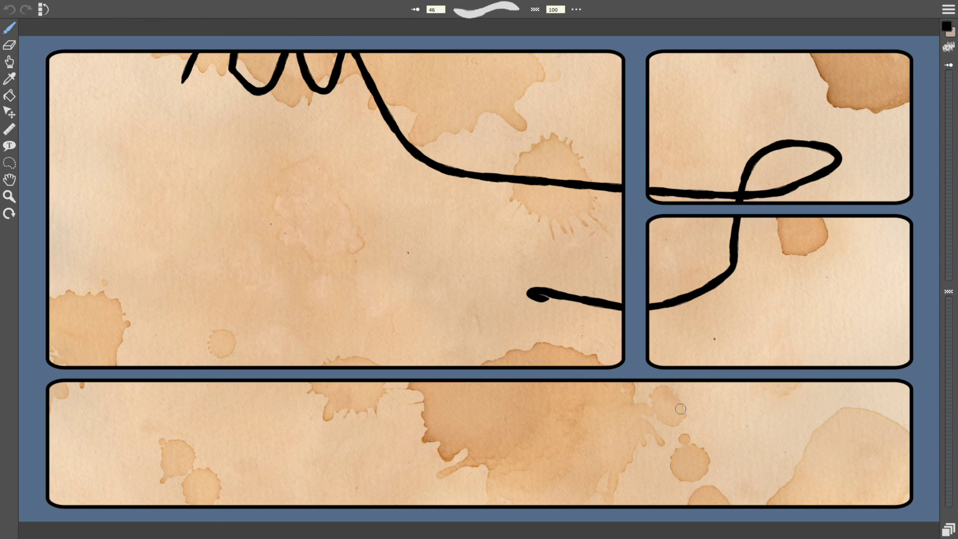
Toggle the visibility of the Panels layer to compare the ink line with and without the panel frames, leaving the layer visible.
{"action": "left_click", "coordinate": [948, 529]}
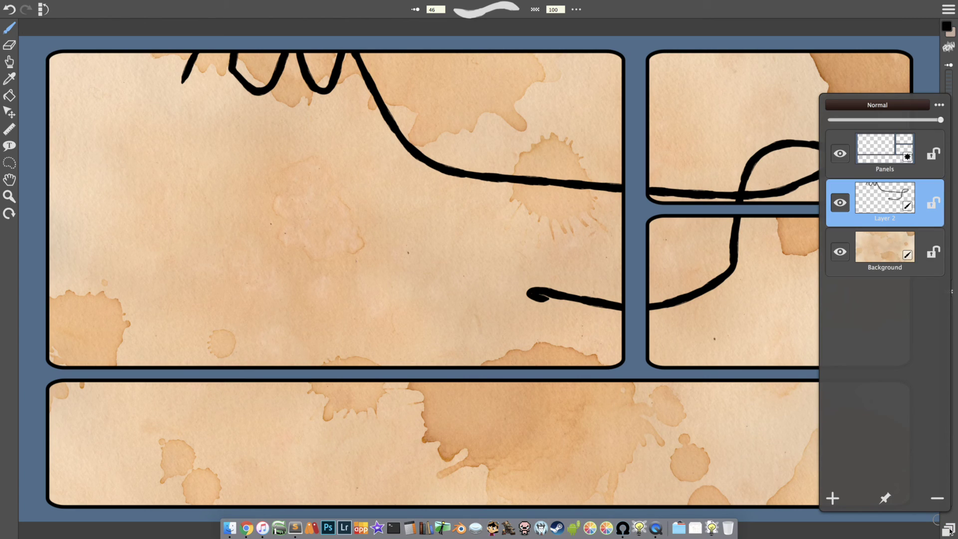
{"action": "left_click", "coordinate": [840, 153]}
{"action": "left_click", "coordinate": [840, 154]}
{"action": "left_click", "coordinate": [841, 155]}
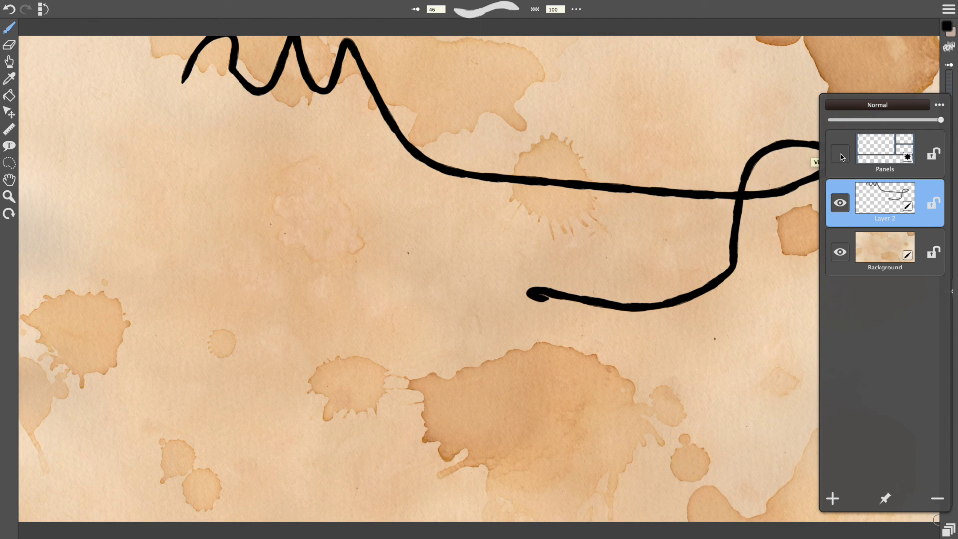
{"action": "left_click", "coordinate": [841, 155]}
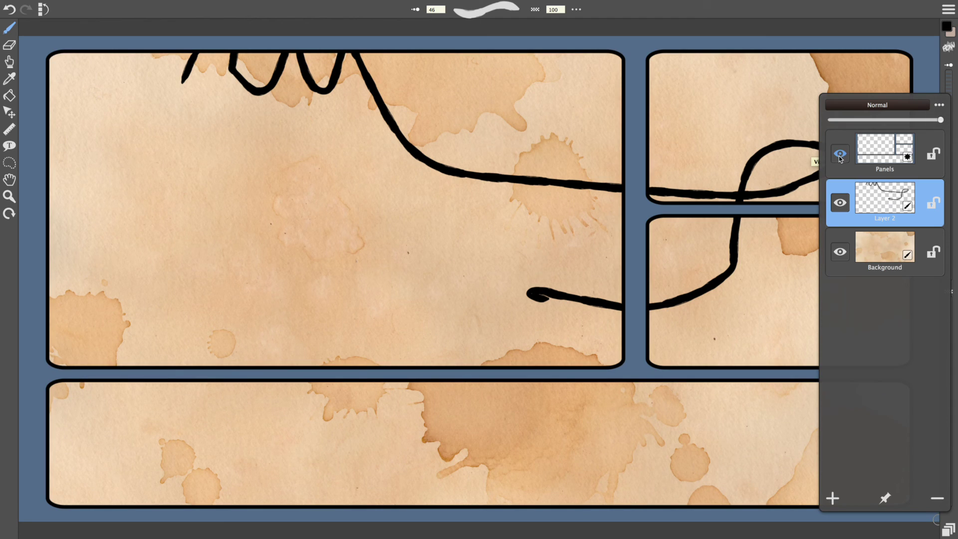
{"action": "left_click", "coordinate": [894, 38]}
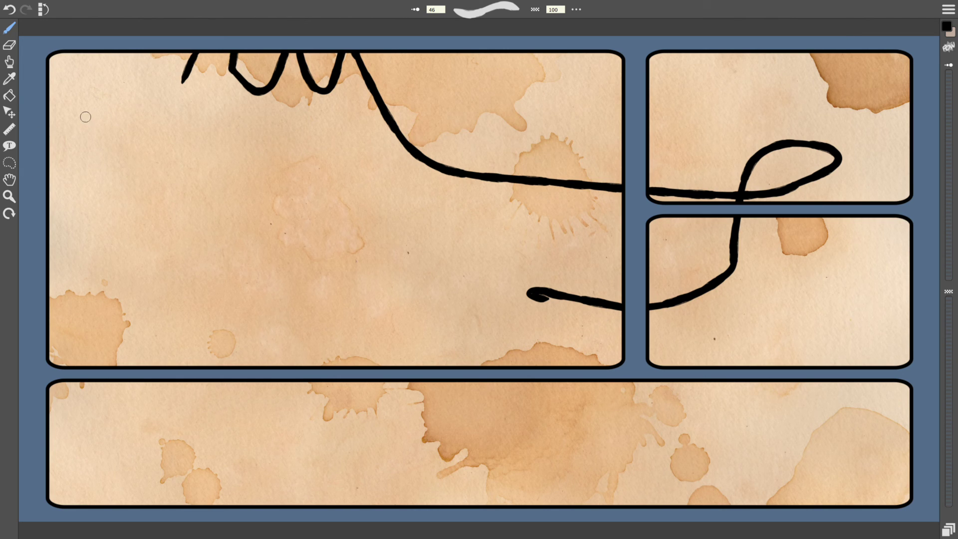
View the options of the ruler tool and the text and speech balloon tool, and return to the brush tool.
{"action": "left_click", "coordinate": [9, 129]}
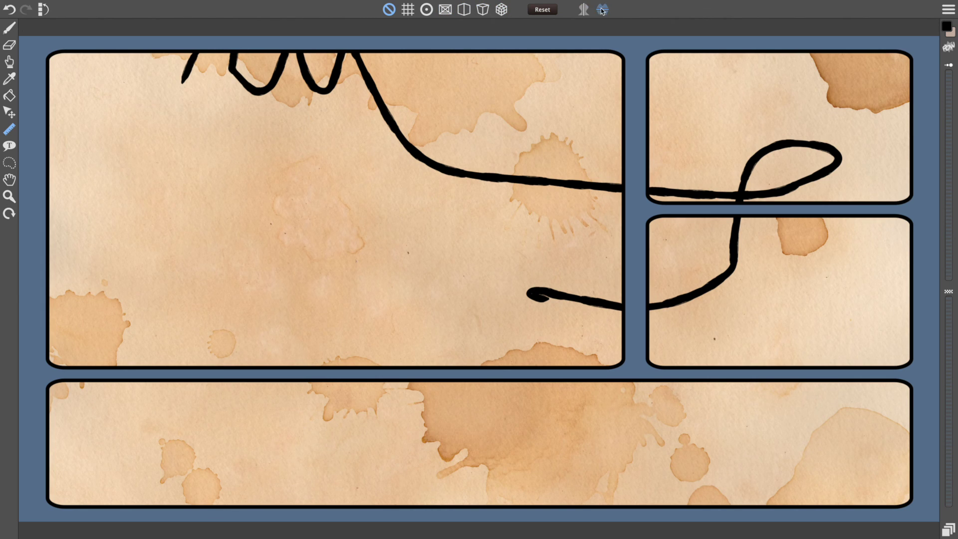
{"action": "left_click", "coordinate": [10, 146]}
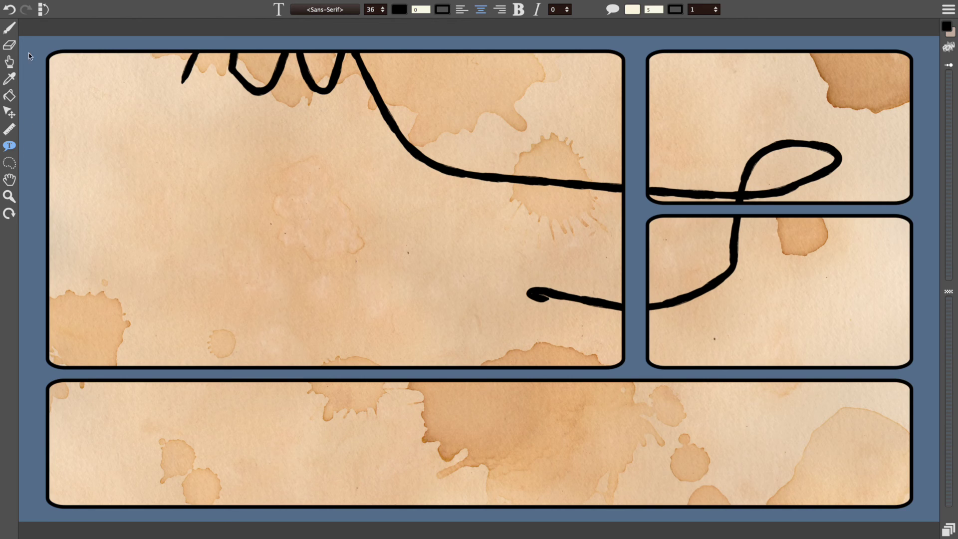
{"action": "left_click", "coordinate": [9, 28]}
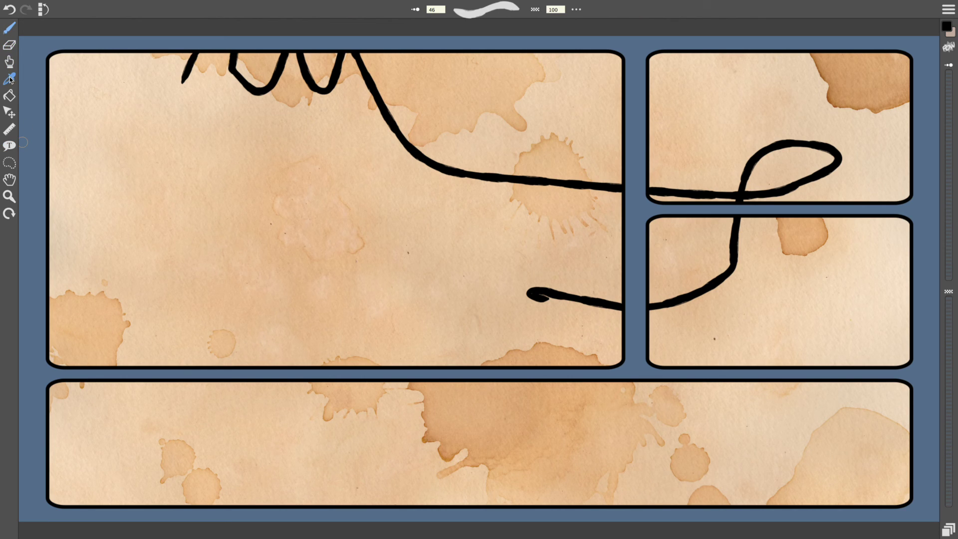